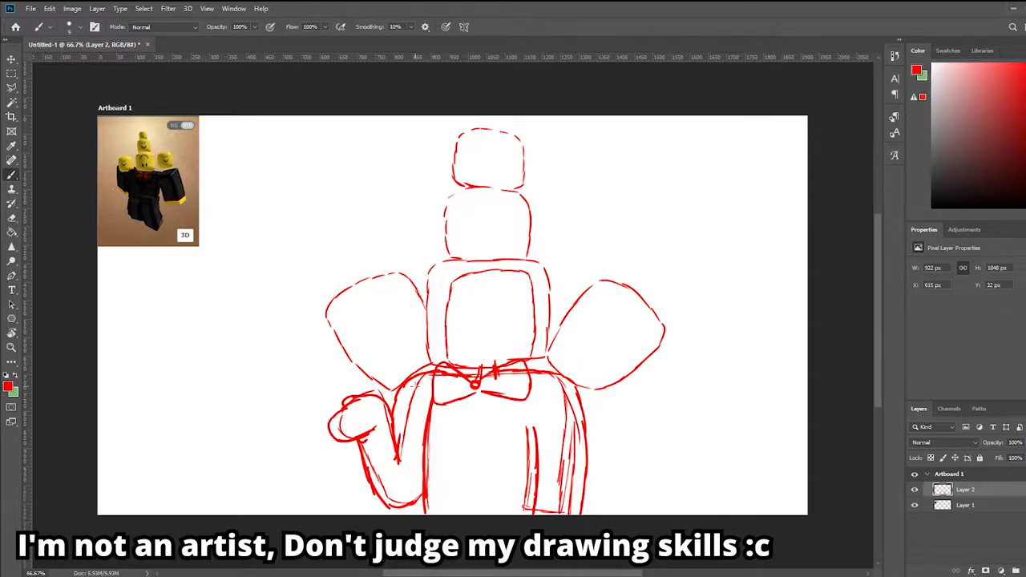
- Sketch in red the shirt front, the breast pocket with handkerchief, and the facial features of the heads
{"action": "mouse_move", "coordinate": [464, 406]}
{"action": "left_mouse_down"}
{"action": "mouse_move", "coordinate": [481, 437]}
{"action": "mouse_move", "coordinate": [529, 469]}
{"action": "left_mouse_up"}
{"action": "left_click_drag", "start_coordinate": [511, 448], "coordinate": [536, 449]}
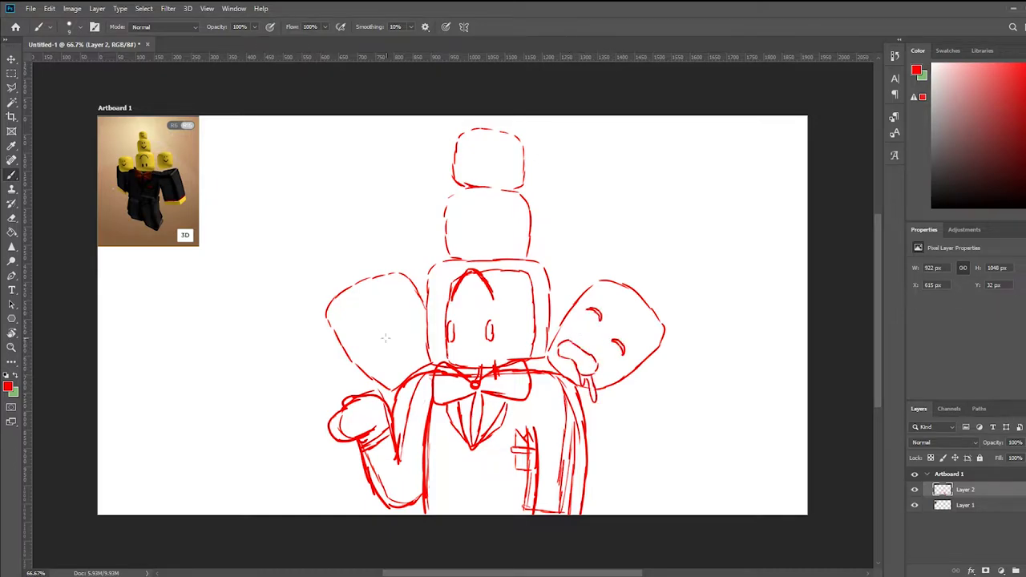
{"action": "key", "text": "ctrl+plus"}
{"action": "key", "text": "ctrl+plus"}
{"action": "key", "text": "ctrl+plus"}
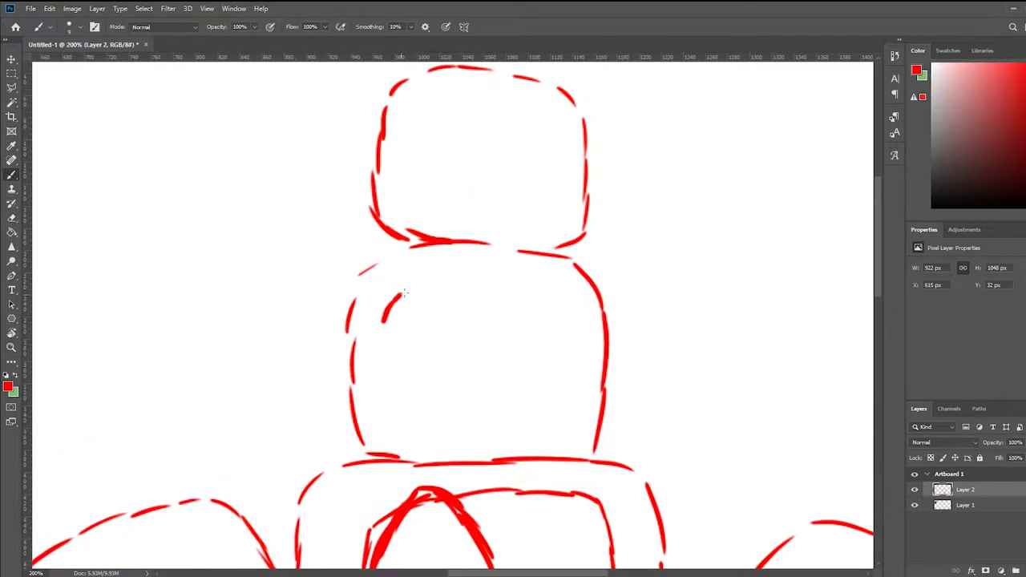
{"action": "left_click_drag", "start_coordinate": [473, 313], "coordinate": [477, 418]}
{"action": "left_click_drag", "start_coordinate": [514, 301], "coordinate": [515, 315]}
{"action": "left_click_drag", "start_coordinate": [403, 297], "coordinate": [434, 294]}
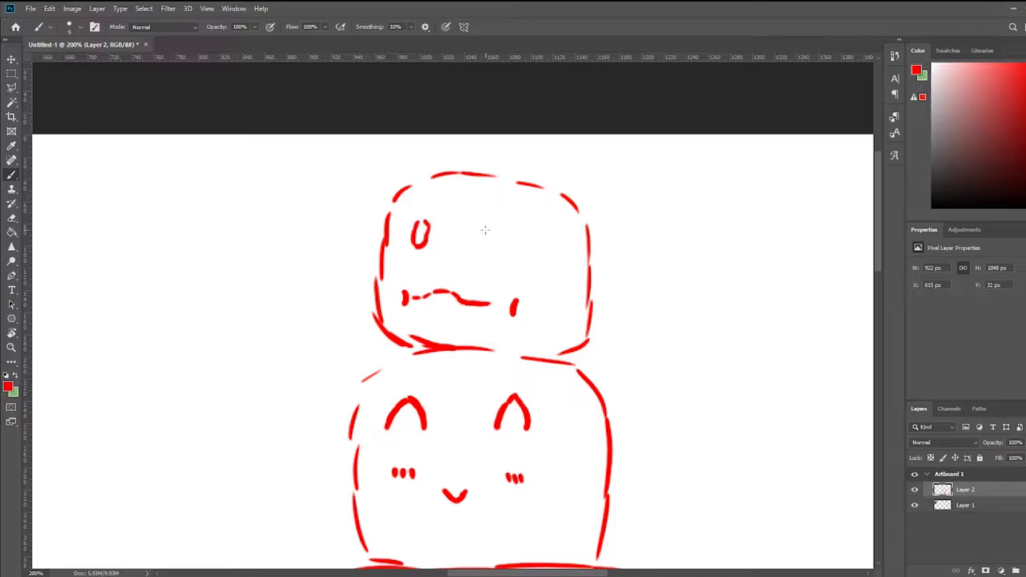
- Set the foreground colour to black (000000) and add a new layer for the line art
{"action": "key", "text": "ctrl+minus"}
{"action": "key", "text": "ctrl+minus"}
{"action": "key", "text": "ctrl+minus"}
{"action": "left_click", "coordinate": [8, 387]}
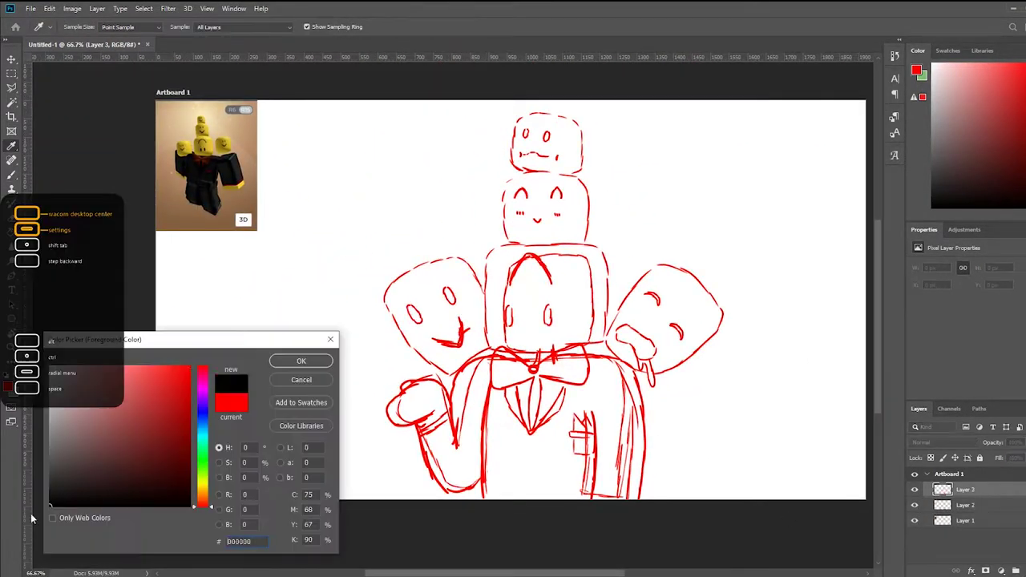
{"action": "left_click", "coordinate": [120, 545]}
{"action": "left_click", "coordinate": [297, 360]}
{"action": "key", "text": "ctrl+shift+alt+n"}
- Ink the bow tie's outline, its round knot and the short crease lines in black over the sketch
{"action": "key", "text": "ctrl+plus"}
{"action": "key", "text": "ctrl+plus"}
{"action": "key", "text": "ctrl+plus"}
{"action": "left_click_drag", "start_coordinate": [561, 385], "coordinate": [465, 231]}
{"action": "left_click_drag", "start_coordinate": [442, 224], "coordinate": [442, 226]}
{"action": "left_click_drag", "start_coordinate": [516, 226], "coordinate": [471, 295]}
{"action": "mouse_move", "coordinate": [425, 293]}
{"action": "left_mouse_down"}
{"action": "mouse_move", "coordinate": [573, 343]}
{"action": "mouse_move", "coordinate": [479, 249]}
{"action": "left_mouse_up"}
{"action": "key", "text": "ctrl+z"}
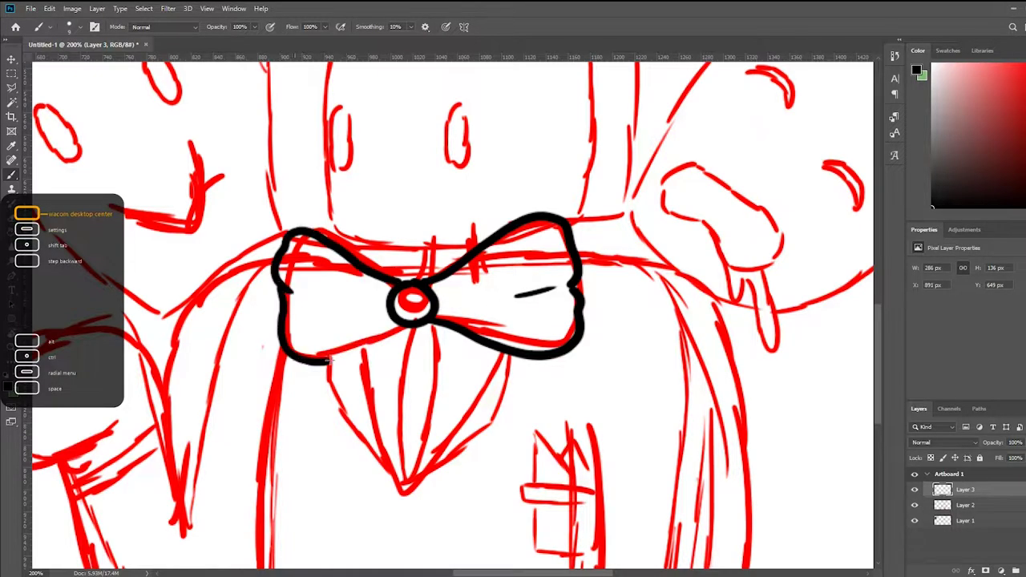
{"action": "left_click_drag", "start_coordinate": [312, 302], "coordinate": [333, 305]}
- Hide the bow tie layer and, on a new layer, ink the shoulder and arm on the jacket's pocket side
{"action": "key", "text": "ctrl+minus"}
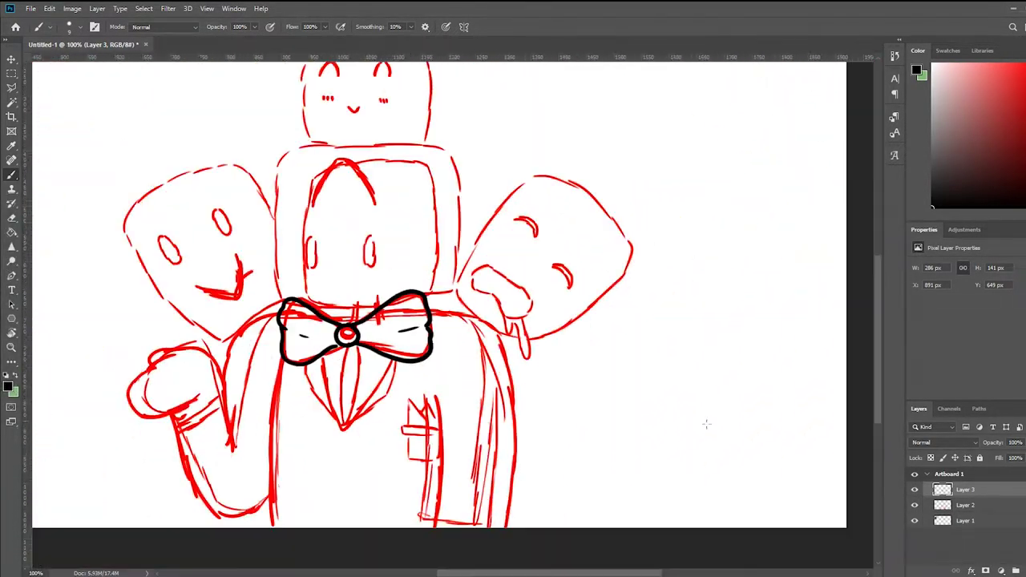
{"action": "key", "text": "ctrl+shift+alt+n"}
{"action": "left_click", "coordinate": [915, 505]}
{"action": "key", "text": "ctrl+plus"}
{"action": "left_click_drag", "start_coordinate": [396, 229], "coordinate": [408, 247]}
{"action": "left_click_drag", "start_coordinate": [470, 367], "coordinate": [485, 561]}
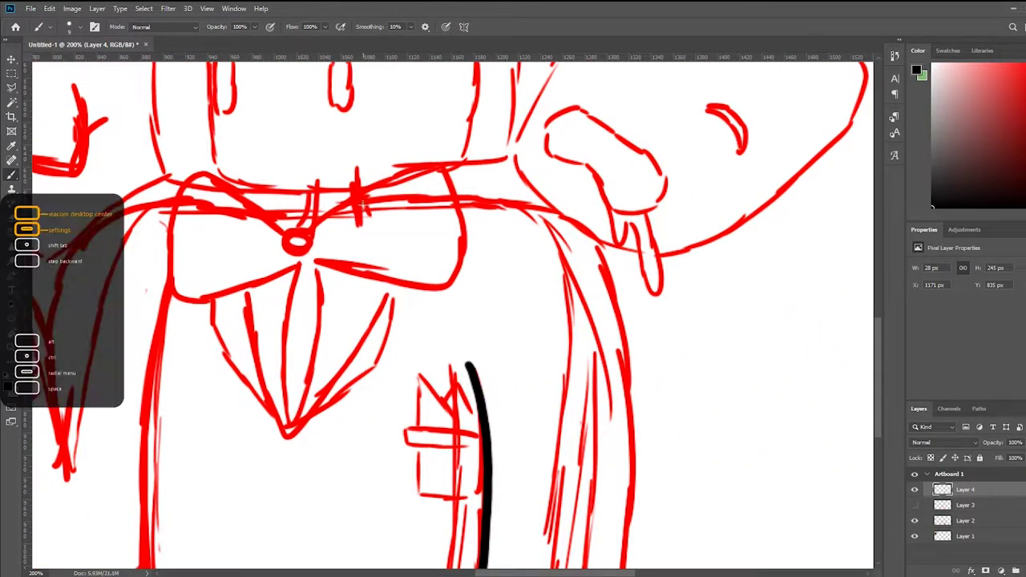
{"action": "scroll", "coordinate": [622, 534], "scroll_direction": "down", "scroll_amount": 3}
{"action": "key", "text": "ctrl+minus"}
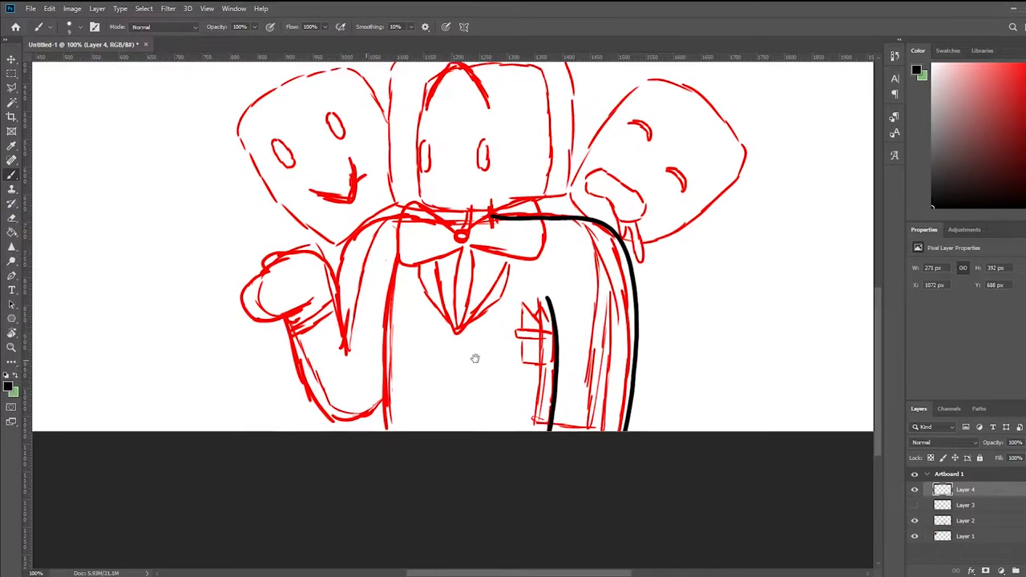
- Ink the torso's other edge, the opposite shoulder, and the raised arm with its hand
{"action": "left_click_drag", "start_coordinate": [395, 250], "coordinate": [390, 431]}
{"action": "key", "text": "ctrl+plus"}
{"action": "mouse_move", "coordinate": [235, 254]}
{"action": "left_mouse_down"}
{"action": "mouse_move", "coordinate": [298, 214]}
{"action": "mouse_move", "coordinate": [556, 215]}
{"action": "left_mouse_up"}
{"action": "scroll", "coordinate": [329, 313], "scroll_direction": "down", "scroll_amount": 3}
{"action": "scroll", "coordinate": [474, 309], "scroll_direction": "up", "scroll_amount": 4}
{"action": "scroll", "coordinate": [532, 323], "scroll_direction": "down", "scroll_amount": 4}
{"action": "scroll", "coordinate": [532, 323], "scroll_direction": "up", "scroll_amount": 4}
- Ink the pointed shirt front below the bow tie with fold lines converging at its tip
{"action": "left_click_drag", "start_coordinate": [385, 218], "coordinate": [518, 256]}
{"action": "key", "text": "ctrl+z"}
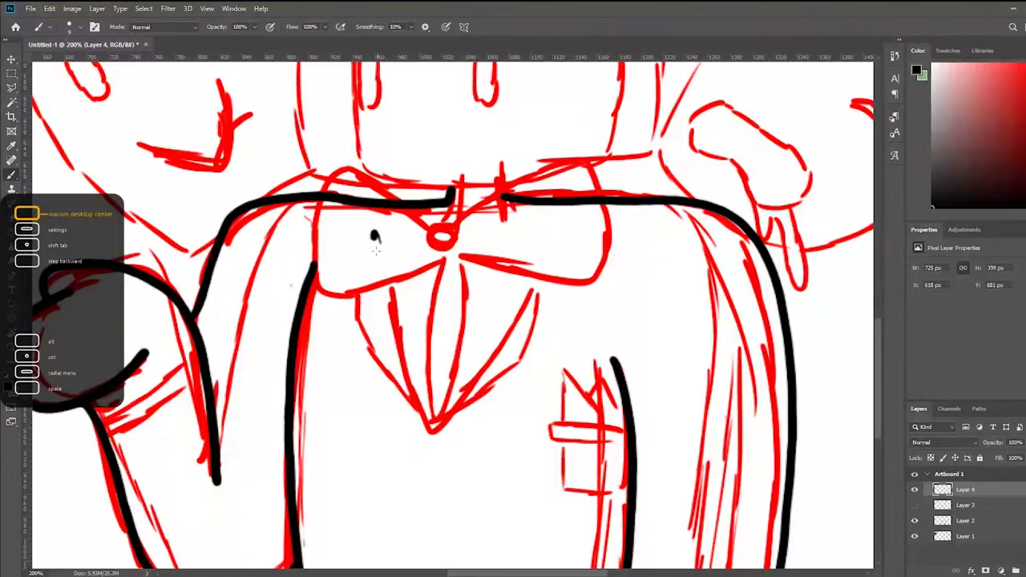
{"action": "left_click_drag", "start_coordinate": [374, 232], "coordinate": [536, 237]}
{"action": "left_click_drag", "start_coordinate": [434, 232], "coordinate": [437, 425]}
- On a new layer, ink the raised arm's cuff bands and the small tab with its round button
{"action": "scroll", "coordinate": [392, 366], "scroll_direction": "down", "scroll_amount": 2}
{"action": "scroll", "coordinate": [564, 362], "scroll_direction": "left", "scroll_amount": 3}
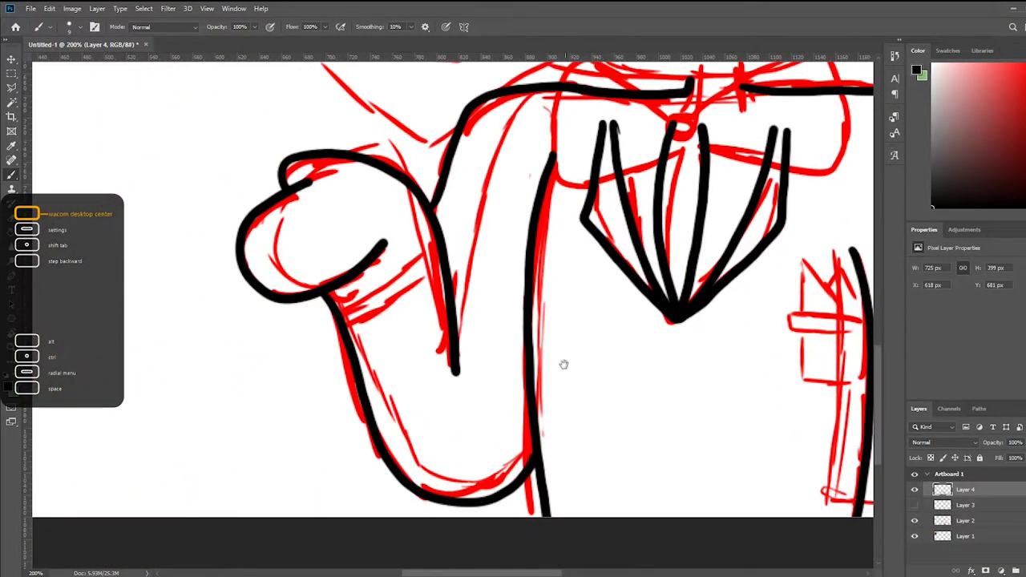
{"action": "key", "text": "ctrl+plus"}
{"action": "key", "text": "ctrl+shift+alt+n"}
{"action": "left_click_drag", "start_coordinate": [337, 344], "coordinate": [521, 192]}
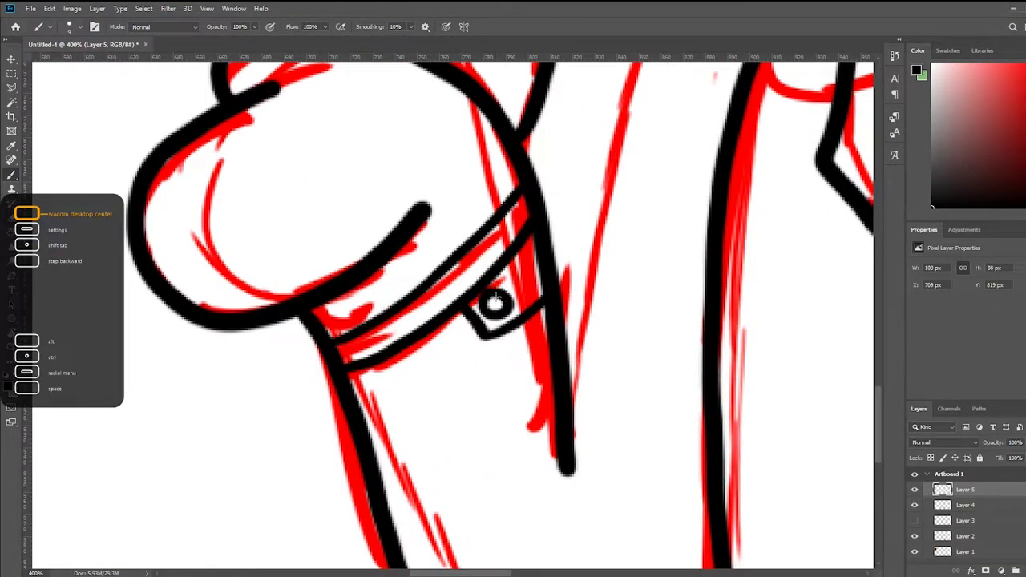
- Ink the breast pocket and the pointed handkerchief sticking out of it
{"action": "scroll", "coordinate": [494, 302], "scroll_direction": "down", "scroll_amount": 5}
{"action": "scroll", "coordinate": [376, 263], "scroll_direction": "up", "scroll_amount": 4}
{"action": "left_click_drag", "start_coordinate": [613, 303], "coordinate": [492, 320]}
{"action": "key", "text": "ctrl+z"}
{"action": "left_click_drag", "start_coordinate": [461, 365], "coordinate": [457, 433]}
{"action": "scroll", "coordinate": [453, 253], "scroll_direction": "up", "scroll_amount": 2}
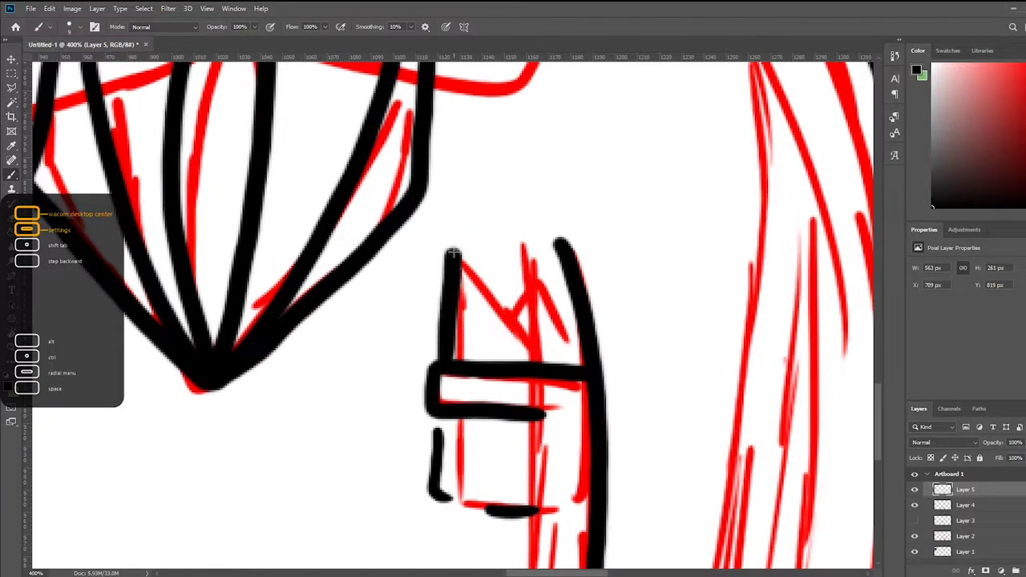
{"action": "left_click_drag", "start_coordinate": [453, 254], "coordinate": [561, 241]}
- Place the bow tie layer above the jacket layers, hide all the inked layers, and add a new layer
{"action": "key", "text": "ctrl+1"}
{"action": "key", "text": "ctrl+plus"}
{"action": "key", "text": "ctrl+1"}
{"action": "left_click", "coordinate": [915, 505]}
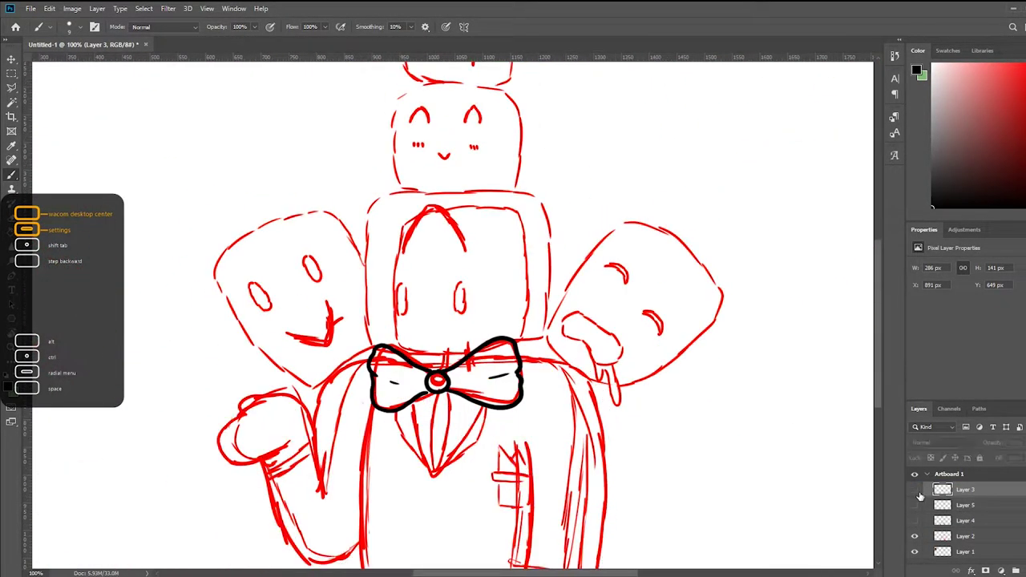
{"action": "key", "text": "ctrl+plus"}
{"action": "key", "text": "ctrl+shift+alt+n"}
{"action": "mouse_move", "coordinate": [411, 152]}
{"action": "left_mouse_down"}
{"action": "mouse_move", "coordinate": [261, 272]}
{"action": "mouse_move", "coordinate": [464, 469]}
{"action": "left_mouse_up"}
{"action": "left_click_drag", "start_coordinate": [412, 152], "coordinate": [595, 150]}
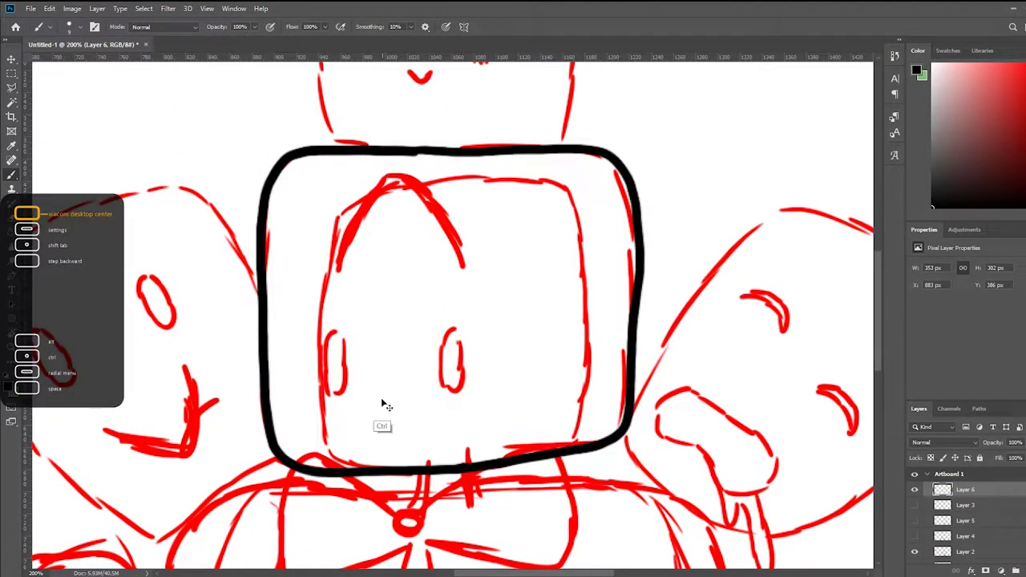
{"action": "key", "text": "ctrl+z"}
{"action": "key", "text": "ctrl+z"}
{"action": "key", "text": "ctrl+z"}
- Ink the outlines of the central, side and stacked heads with brush smoothing at 25%
{"action": "left_click_drag", "start_coordinate": [265, 322], "coordinate": [633, 210]}
{"action": "left_click_drag", "start_coordinate": [264, 353], "coordinate": [433, 285]}
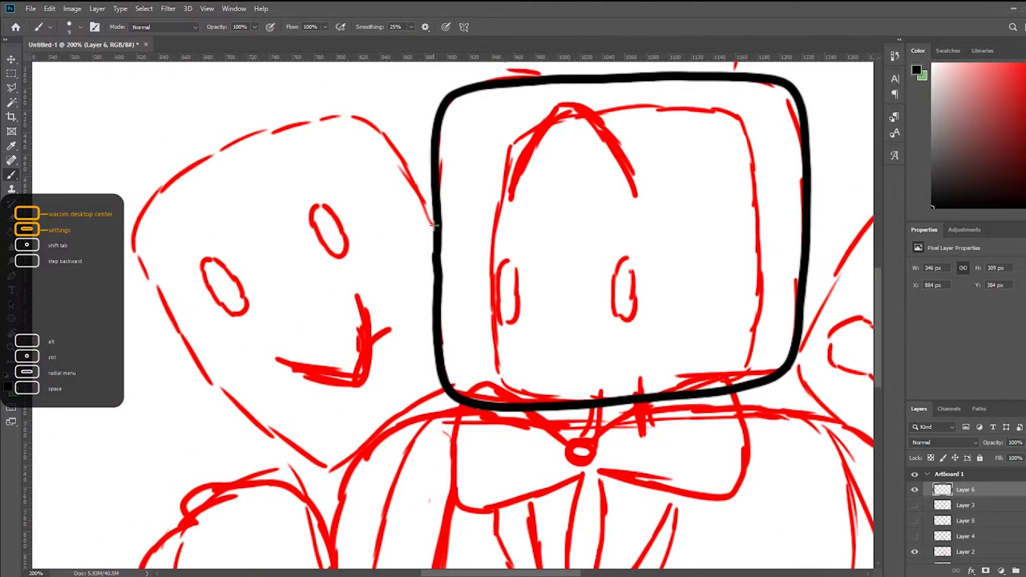
{"action": "left_click_drag", "start_coordinate": [412, 149], "coordinate": [417, 401]}
{"action": "left_click_drag", "start_coordinate": [481, 320], "coordinate": [44, 321]}
{"action": "mouse_move", "coordinate": [343, 396]}
{"action": "left_mouse_down"}
{"action": "mouse_move", "coordinate": [436, 183]}
{"action": "mouse_move", "coordinate": [363, 419]}
{"action": "left_mouse_up"}
{"action": "left_click_drag", "start_coordinate": [321, 200], "coordinate": [641, 513]}
{"action": "mouse_move", "coordinate": [337, 385]}
{"action": "left_mouse_down"}
{"action": "mouse_move", "coordinate": [529, 168]}
{"action": "mouse_move", "coordinate": [609, 385]}
{"action": "left_mouse_up"}
{"action": "left_click_drag", "start_coordinate": [400, 160], "coordinate": [377, 320]}
{"action": "left_click_drag", "start_coordinate": [321, 353], "coordinate": [569, 161]}
- On a new layer, ink the oval eyes and the smile of the left side head
{"action": "key", "text": "ctrl+minus"}
{"action": "left_click_drag", "start_coordinate": [99, 465], "coordinate": [99, 359]}
{"action": "key", "text": "ctrl+shift+alt+n"}
{"action": "key", "text": "ctrl+plus"}
{"action": "key", "text": "ctrl+plus"}
{"action": "key", "text": "ctrl+plus"}
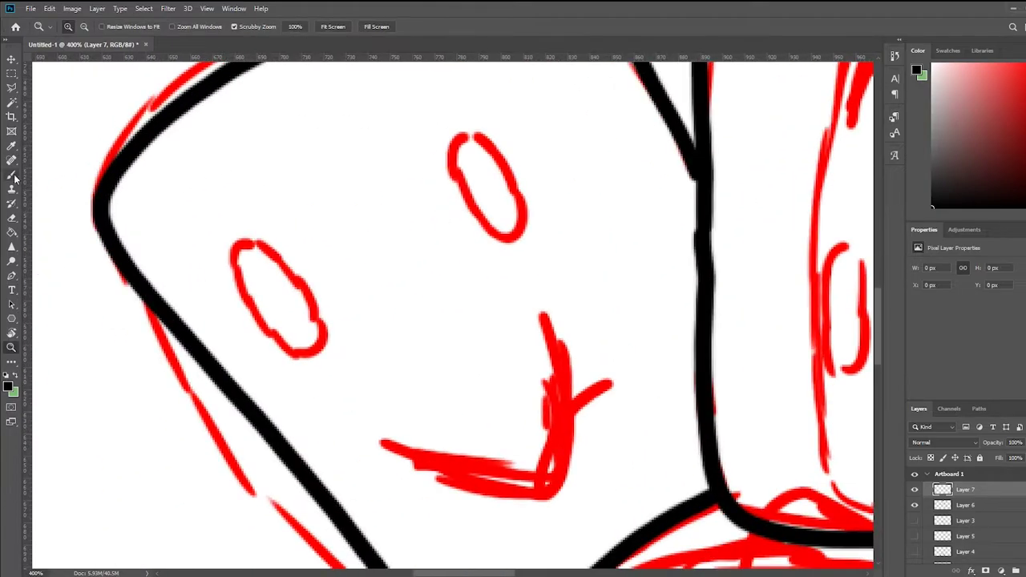
{"action": "left_click_drag", "start_coordinate": [265, 264], "coordinate": [268, 269]}
{"action": "left_click_drag", "start_coordinate": [366, 264], "coordinate": [318, 115]}
{"action": "left_click_drag", "start_coordinate": [401, 72], "coordinate": [404, 77]}
{"action": "left_click_drag", "start_coordinate": [304, 365], "coordinate": [445, 413]}
- Ink the central head's upside-down face with two oval eyes and an arched mouth
{"action": "left_click_drag", "start_coordinate": [722, 240], "coordinate": [251, 379]}
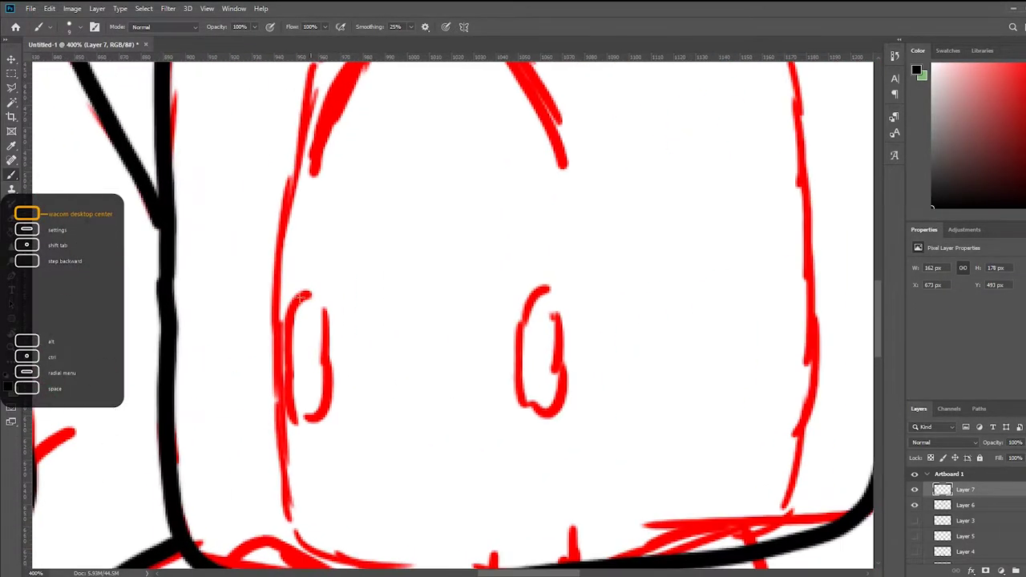
{"action": "left_click_drag", "start_coordinate": [310, 289], "coordinate": [305, 293]}
{"action": "left_click_drag", "start_coordinate": [543, 289], "coordinate": [539, 293]}
{"action": "left_click_drag", "start_coordinate": [401, 241], "coordinate": [401, 413]}
{"action": "left_click_drag", "start_coordinate": [252, 355], "coordinate": [352, 176]}
{"action": "left_click_drag", "start_coordinate": [320, 209], "coordinate": [412, 183]}
{"action": "key", "text": "ctrl+z"}
{"action": "key", "text": "ctrl+z"}
- Ink the right side head's wavy mouth and crescent eyes, plus the faces of the two stacked heads
{"action": "left_click_drag", "start_coordinate": [252, 353], "coordinate": [501, 345]}
{"action": "mouse_move", "coordinate": [501, 344]}
{"action": "left_mouse_down"}
{"action": "mouse_move", "coordinate": [447, 206]}
{"action": "mouse_move", "coordinate": [297, 113]}
{"action": "left_mouse_up"}
{"action": "mouse_move", "coordinate": [297, 113]}
{"action": "left_mouse_down"}
{"action": "mouse_move", "coordinate": [469, 313]}
{"action": "mouse_move", "coordinate": [481, 193]}
{"action": "mouse_move", "coordinate": [296, 425]}
{"action": "left_mouse_up"}
{"action": "mouse_move", "coordinate": [297, 424]}
{"action": "left_mouse_down"}
{"action": "mouse_move", "coordinate": [405, 392]}
{"action": "mouse_move", "coordinate": [402, 408]}
{"action": "left_mouse_up"}
{"action": "left_click_drag", "start_coordinate": [341, 170], "coordinate": [431, 255]}
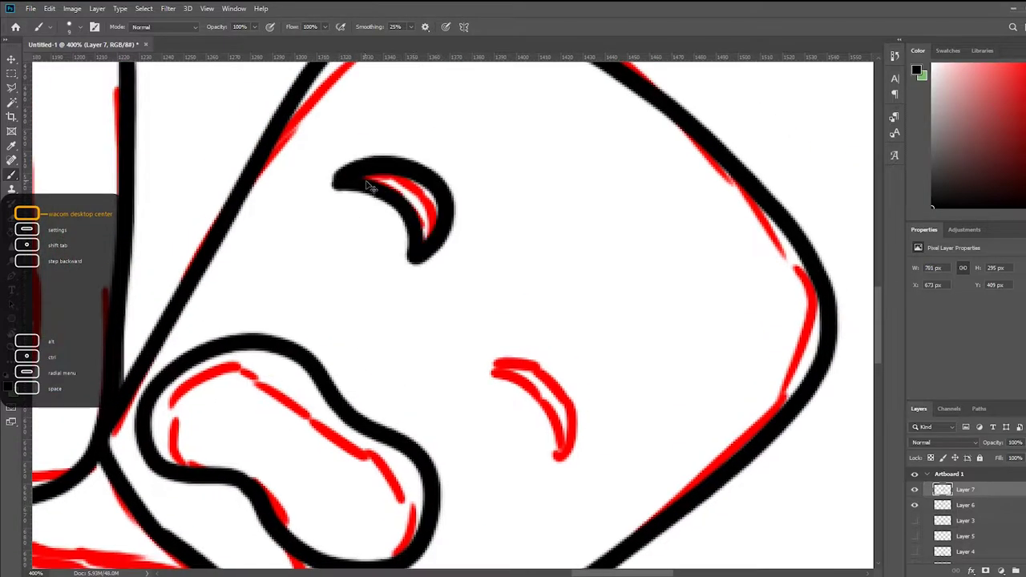
{"action": "mouse_move", "coordinate": [499, 371]}
{"action": "left_mouse_down"}
{"action": "mouse_move", "coordinate": [393, 291]}
{"action": "mouse_move", "coordinate": [458, 376]}
{"action": "left_mouse_up"}
{"action": "left_click_drag", "start_coordinate": [458, 377], "coordinate": [511, 238]}
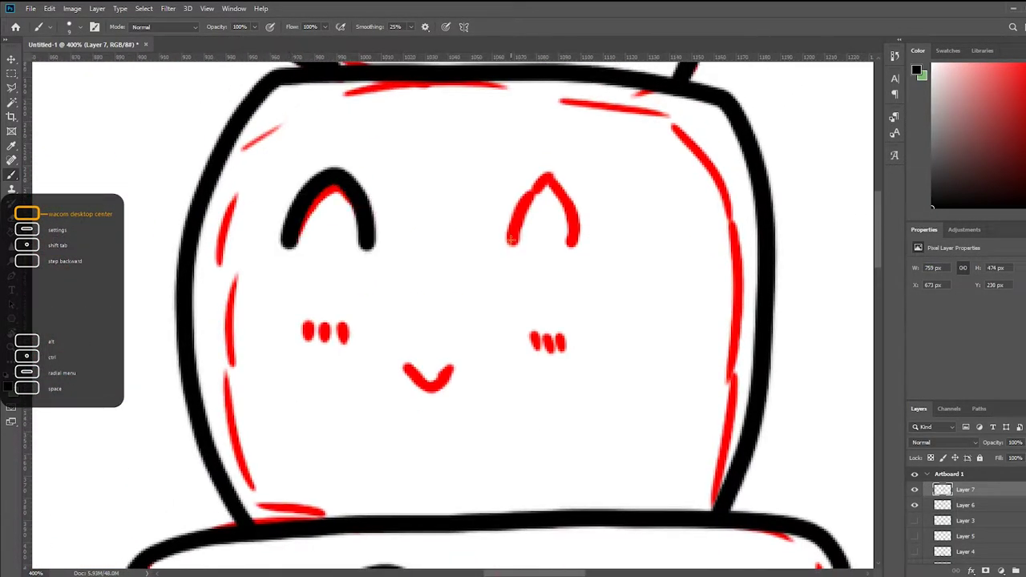
{"action": "left_click_drag", "start_coordinate": [407, 370], "coordinate": [497, 373]}
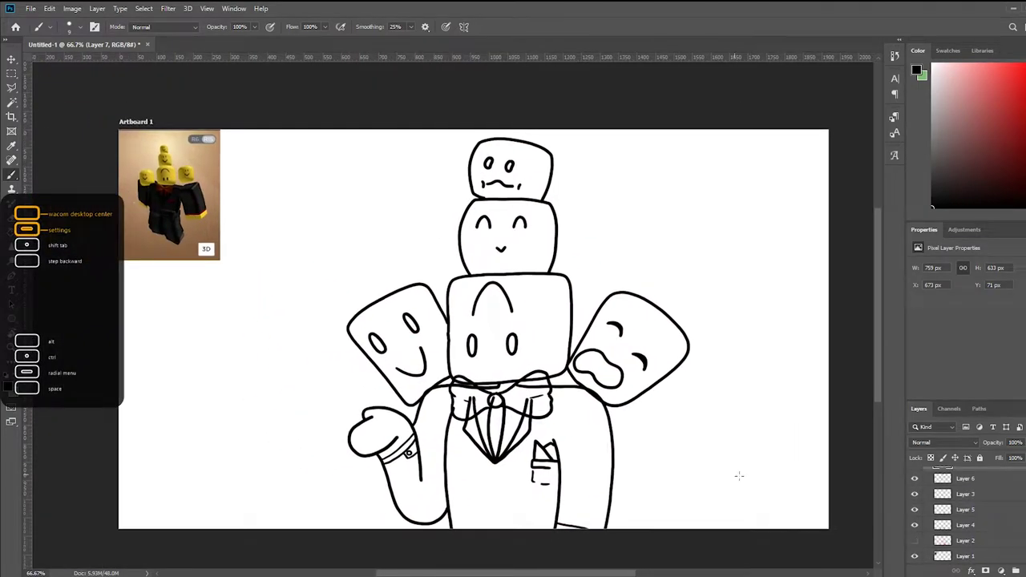
- Add a new layer and show only the bow tie line-art layer
{"action": "key", "text": "ctrl+shift+alt+n"}
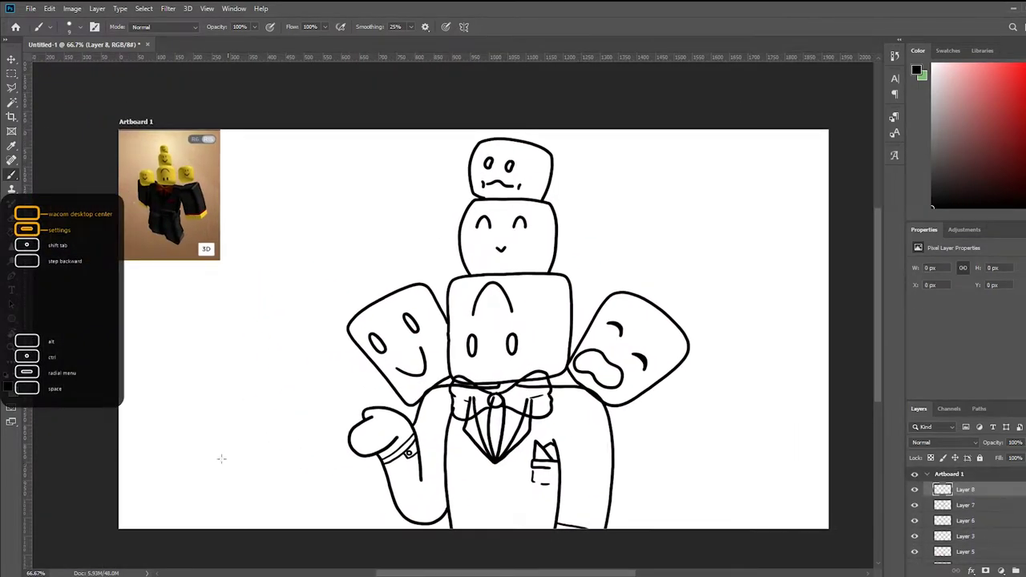
{"action": "scroll", "coordinate": [477, 409], "scroll_direction": "up", "scroll_amount": 5}
{"action": "left_click_drag", "start_coordinate": [914, 505], "coordinate": [915, 537]}
{"action": "left_click", "coordinate": [915, 536], "text": "alt"}
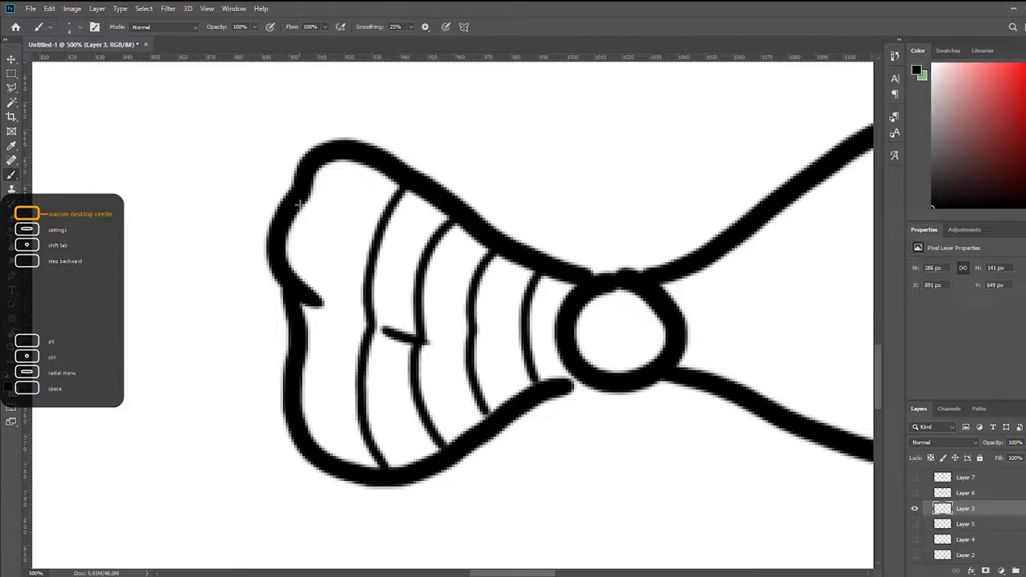
- Draw thin curved vertical lines across both bow tie wings and a small grid inside the knot
{"action": "left_click_drag", "start_coordinate": [362, 164], "coordinate": [313, 312]}
{"action": "scroll", "coordinate": [484, 426], "scroll_direction": "right", "scroll_amount": 10}
{"action": "left_click_drag", "start_coordinate": [311, 259], "coordinate": [317, 298]}
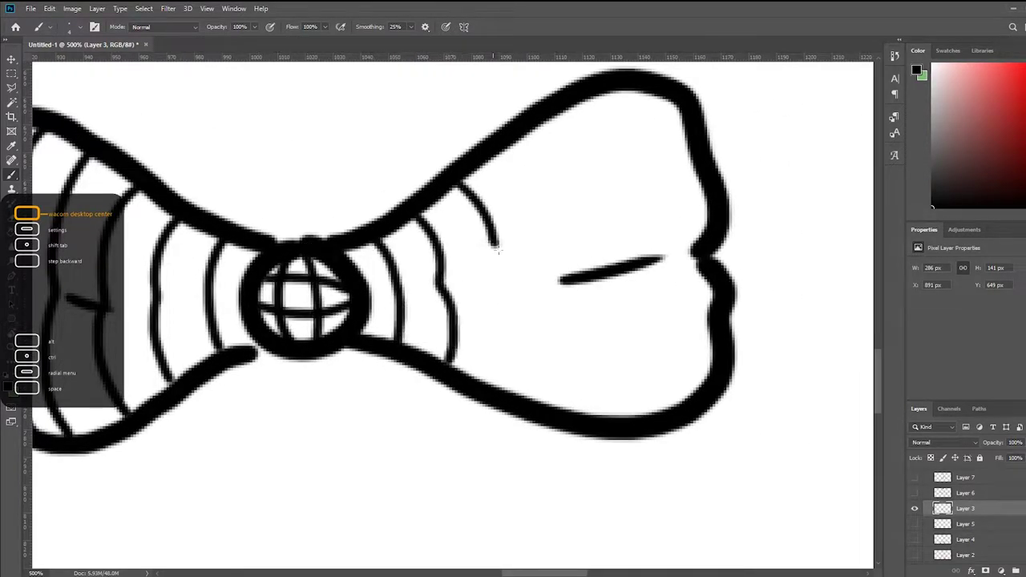
{"action": "left_click_drag", "start_coordinate": [561, 181], "coordinate": [573, 448]}
- Draw thin crossing lines running from the knot to the outer edges of both wings to form a grid
{"action": "scroll", "coordinate": [516, 401], "scroll_direction": "left", "scroll_amount": 8}
{"action": "left_click_drag", "start_coordinate": [289, 218], "coordinate": [393, 282]}
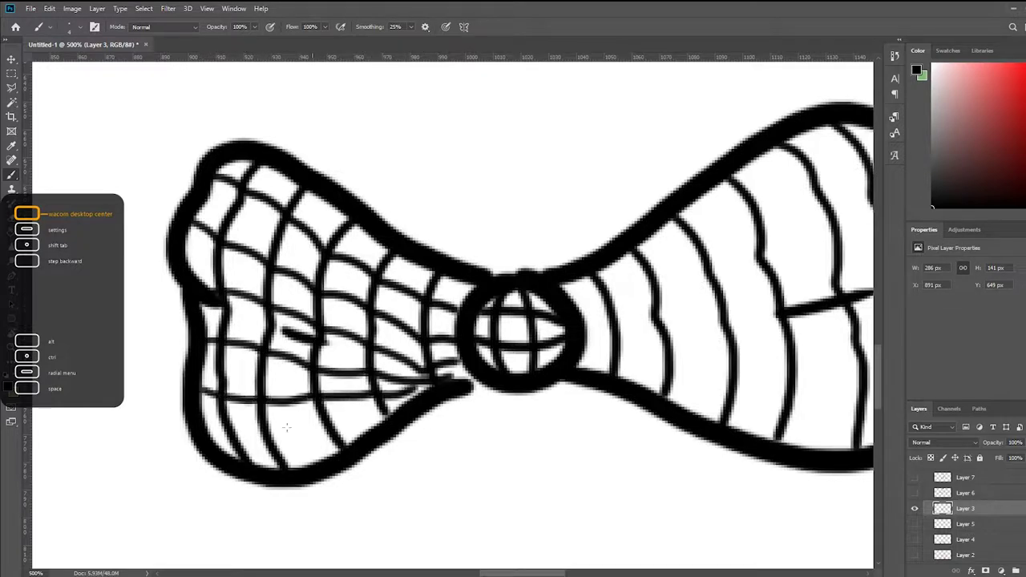
{"action": "left_click_drag", "start_coordinate": [287, 428], "coordinate": [209, 440]}
{"action": "scroll", "coordinate": [286, 427], "scroll_direction": "right", "scroll_amount": 3}
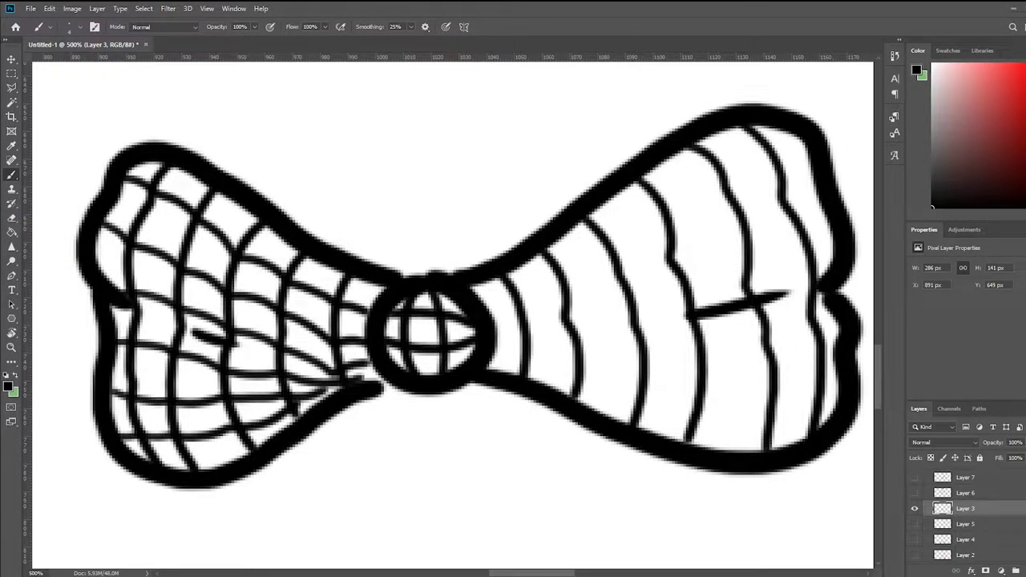
{"action": "left_click_drag", "start_coordinate": [545, 304], "coordinate": [465, 318]}
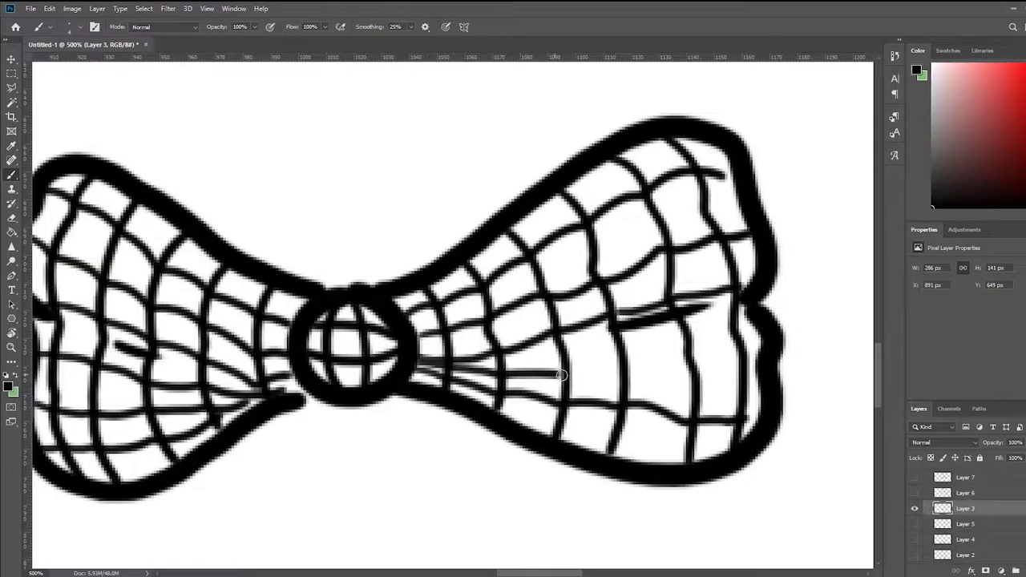
{"action": "left_click_drag", "start_coordinate": [561, 374], "coordinate": [689, 362]}
- Bring the reference character's bow tie into close view and add a new layer below the bow tie line art
{"action": "scroll", "coordinate": [499, 403], "scroll_direction": "down", "scroll_amount": 5}
{"action": "scroll", "coordinate": [463, 371], "scroll_direction": "up", "scroll_amount": 3}
{"action": "scroll", "coordinate": [275, 419], "scroll_direction": "right", "scroll_amount": 2}
{"action": "key", "text": "z"}
{"action": "left_click_drag", "start_coordinate": [275, 419], "coordinate": [998, 526]}
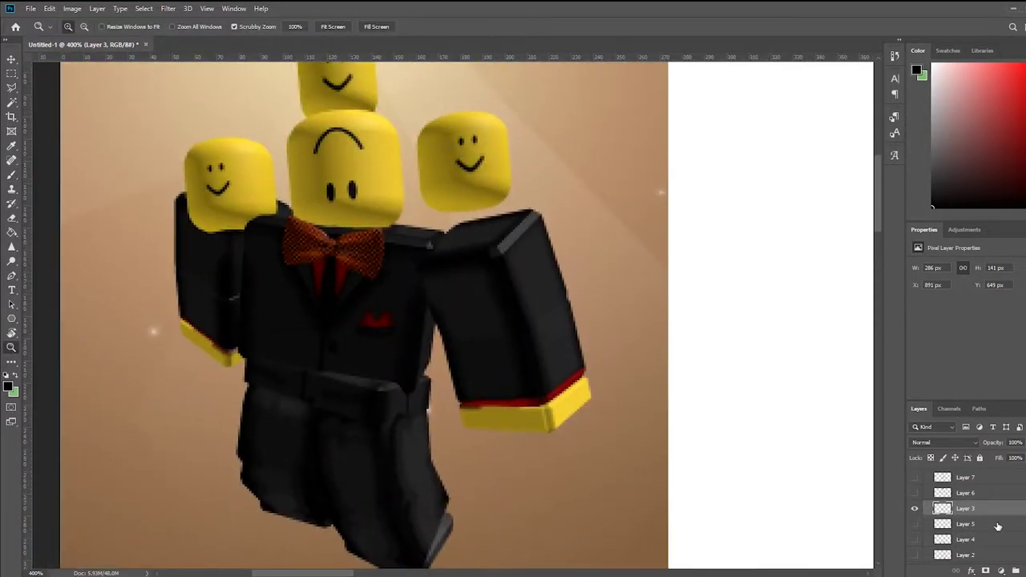
{"action": "key", "text": "ctrl+shift+n"}
{"action": "scroll", "coordinate": [513, 321], "scroll_direction": "up", "scroll_amount": 2}
- Set the foreground colour to the dark orange sampled from the reference character's bow tie
{"action": "left_click", "coordinate": [9, 388]}
{"action": "left_click", "coordinate": [300, 360]}
{"action": "key", "text": "i"}
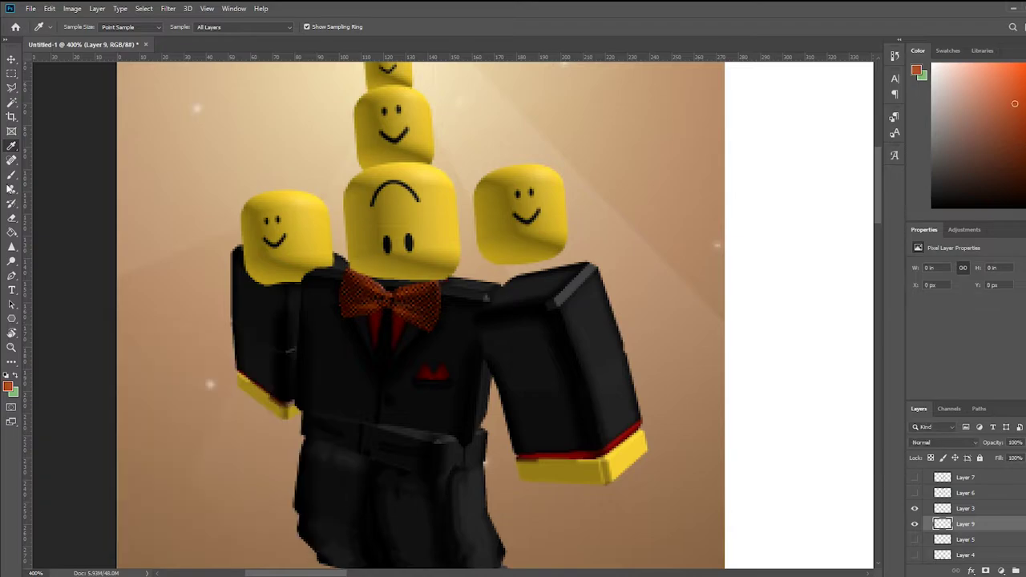
{"action": "left_click", "coordinate": [9, 388]}
{"action": "left_click", "coordinate": [300, 360]}
{"action": "key", "text": "b"}
- Adjust the brush size and paint alternating squares of the knot and left wing dark orange
{"action": "key", "text": "ctrl+1"}
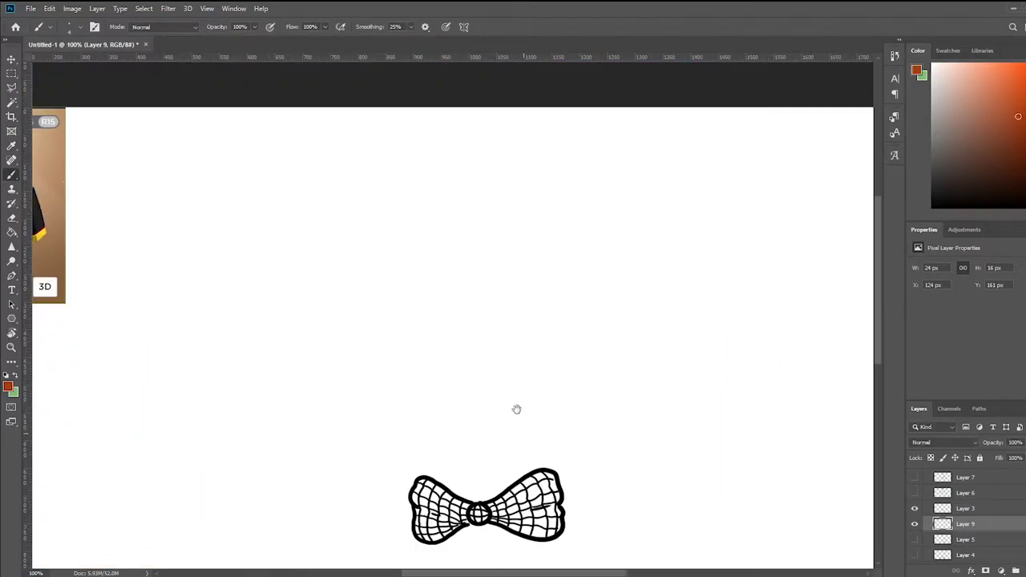
{"action": "scroll", "coordinate": [516, 410], "scroll_direction": "up", "scroll_amount": 5}
{"action": "scroll", "coordinate": [257, 238], "scroll_direction": "up", "scroll_amount": 1}
{"action": "mouse_move", "coordinate": [493, 335]}
{"action": "left_mouse_down"}
{"action": "mouse_move", "coordinate": [422, 329]}
{"action": "mouse_move", "coordinate": [433, 324]}
{"action": "left_mouse_up"}
{"action": "left_click_drag", "start_coordinate": [373, 253], "coordinate": [403, 266]}
{"action": "left_click", "coordinate": [69, 27]}
{"action": "left_click", "coordinate": [402, 266]}
{"action": "key", "text": "Return"}
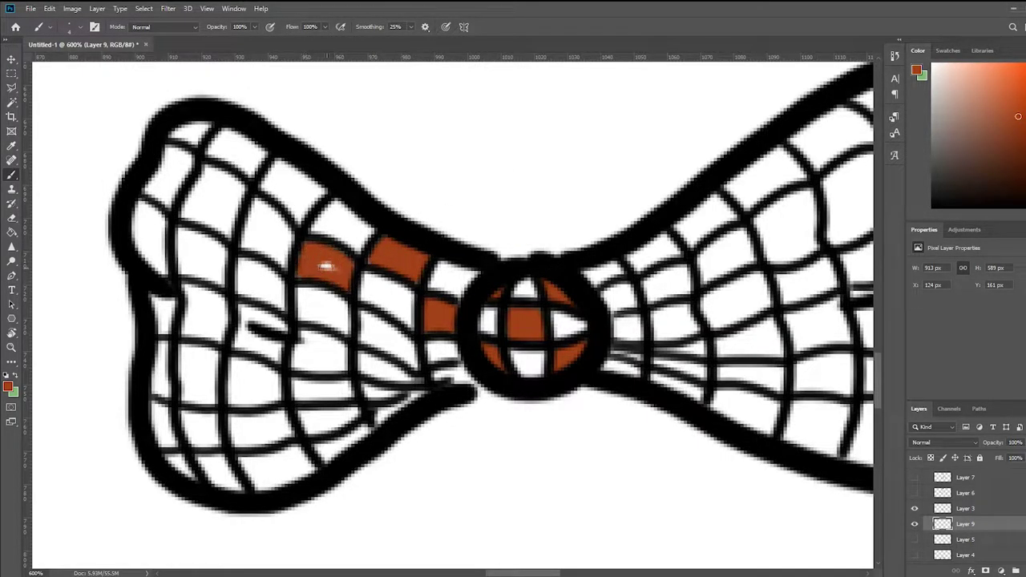
{"action": "left_click_drag", "start_coordinate": [207, 173], "coordinate": [215, 210]}
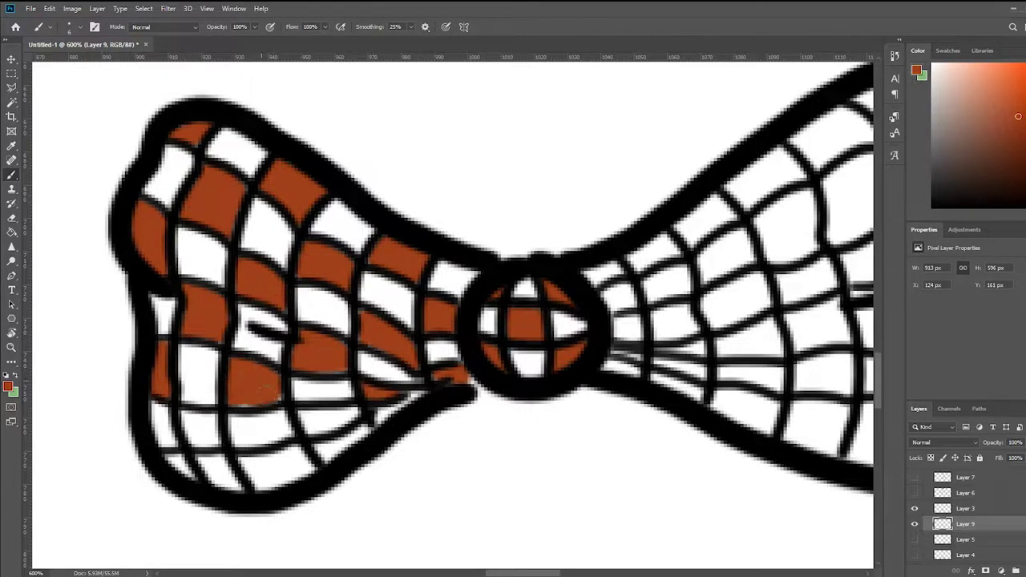
- Paint alternating squares of the bow tie's right wing dark orange in a checkered pattern
{"action": "scroll", "coordinate": [324, 316], "scroll_direction": "right", "scroll_amount": 5}
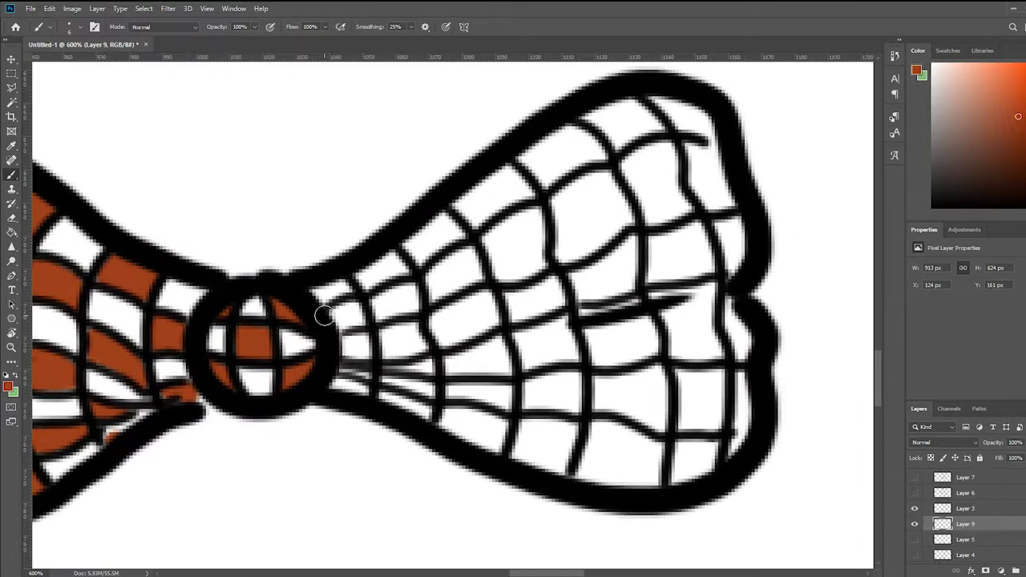
{"action": "left_click_drag", "start_coordinate": [532, 194], "coordinate": [419, 230]}
{"action": "left_click_drag", "start_coordinate": [453, 233], "coordinate": [450, 295]}
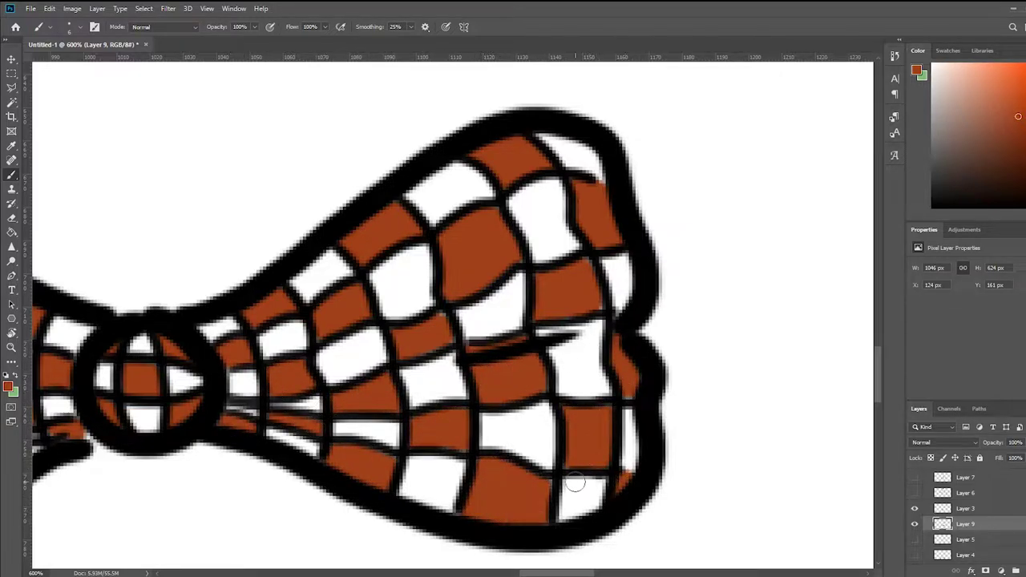
- On a new layer, paint the bow tie's remaining white squares near-black
{"action": "left_click", "coordinate": [9, 388]}
{"action": "type", "text": "000000"}
{"action": "key", "text": "Return"}
{"action": "key", "text": "ctrl+shift+alt+n"}
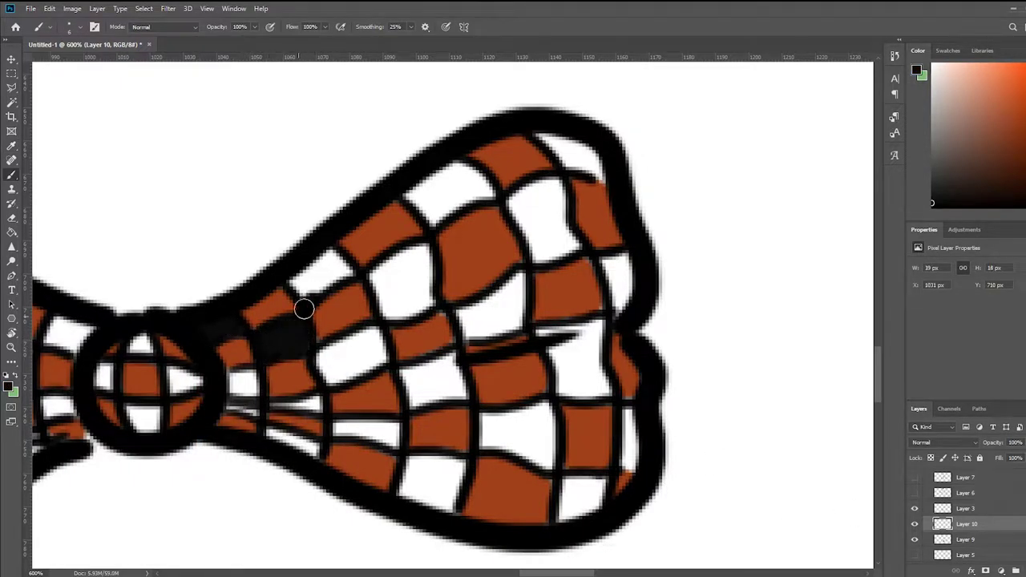
{"action": "mouse_move", "coordinate": [304, 309]}
{"action": "left_mouse_down"}
{"action": "mouse_move", "coordinate": [229, 366]}
{"action": "mouse_move", "coordinate": [332, 393]}
{"action": "mouse_move", "coordinate": [577, 211]}
{"action": "mouse_move", "coordinate": [439, 479]}
{"action": "mouse_move", "coordinate": [390, 408]}
{"action": "left_mouse_up"}
{"action": "scroll", "coordinate": [257, 199], "scroll_direction": "left", "scroll_amount": 6}
{"action": "key", "text": "ctrl+z"}
{"action": "mouse_move", "coordinate": [304, 224]}
{"action": "left_mouse_down"}
{"action": "mouse_move", "coordinate": [210, 480]}
{"action": "mouse_move", "coordinate": [545, 344]}
{"action": "mouse_move", "coordinate": [219, 344]}
{"action": "mouse_move", "coordinate": [337, 289]}
{"action": "left_mouse_up"}
- Move the orange squares layer above the dark squares layer
{"action": "key", "text": "ctrl+minus"}
{"action": "key", "text": "ctrl+minus"}
{"action": "key", "text": "ctrl+minus"}
{"action": "left_click_drag", "start_coordinate": [1014, 539], "coordinate": [1014, 525]}
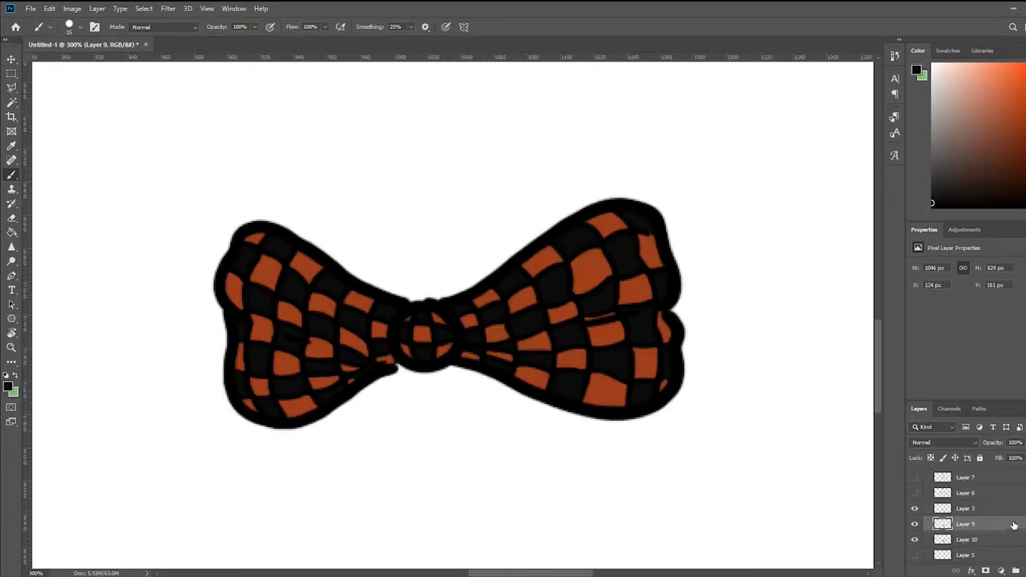
- Apply a Color Overlay to the bow tie's orange squares layer to brighten the orange slightly
{"action": "double_click", "coordinate": [1014, 525]}
{"action": "left_click", "coordinate": [1008, 268]}
{"action": "key", "text": "ctrl+minus"}
{"action": "key", "text": "ctrl+minus"}
{"action": "key", "text": "ctrl+plus"}
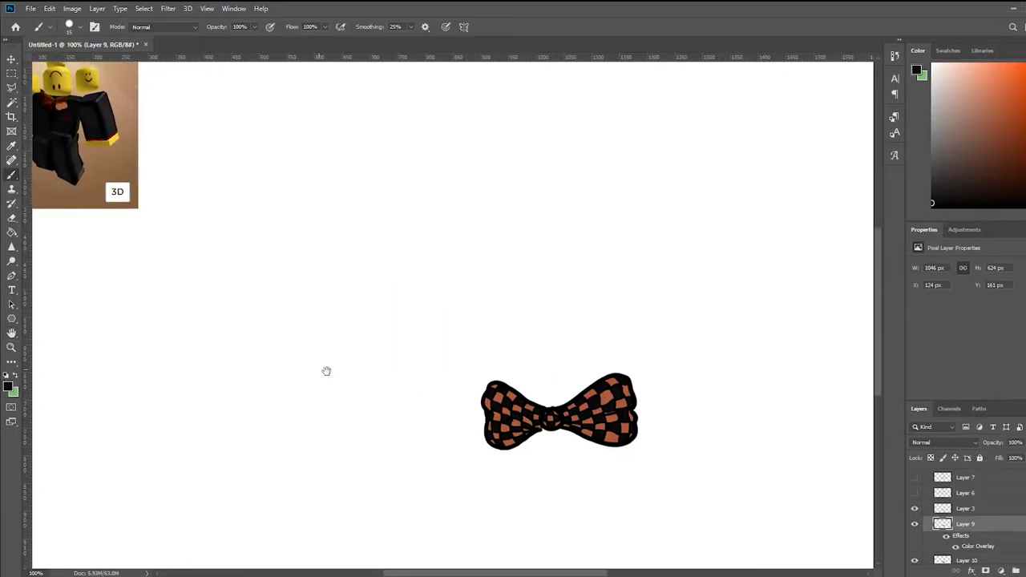
- Group the bow tie layers as Bow, show the body line art and add a new layer beneath it
{"action": "scroll", "coordinate": [966, 513], "scroll_direction": "down", "scroll_amount": 2}
{"action": "left_click", "coordinate": [966, 541]}
{"action": "left_click", "coordinate": [915, 510]}
{"action": "left_click_drag", "start_coordinate": [561, 417], "coordinate": [509, 337]}
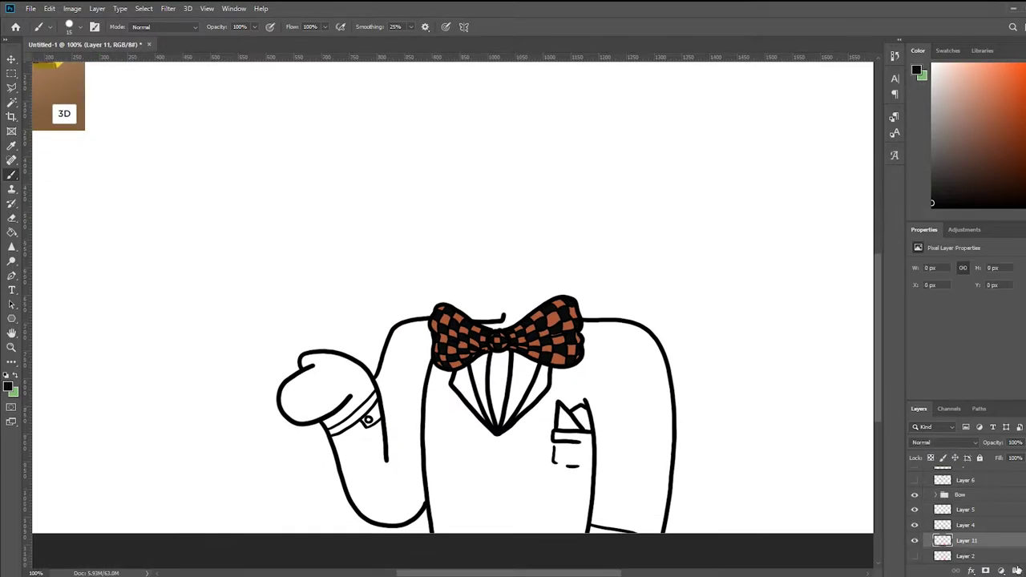
- Paint the raised sleeve's cuff band, the jacket lapels and the pocket's top band black on the new layer
{"action": "key", "text": "ctrl+plus"}
{"action": "key", "text": "ctrl+plus"}
{"action": "key", "text": "ctrl+plus"}
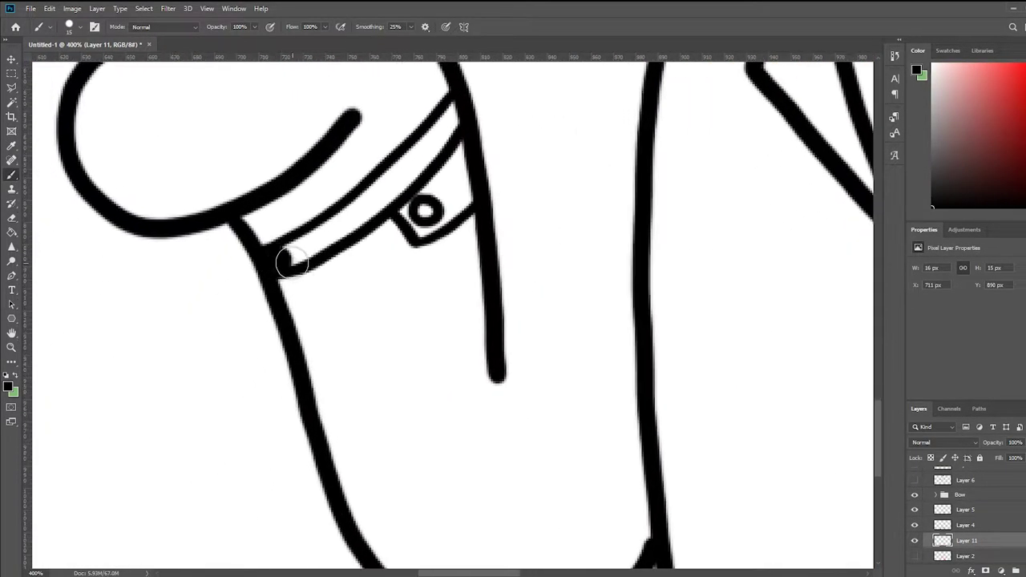
{"action": "mouse_move", "coordinate": [392, 196]}
{"action": "left_mouse_down"}
{"action": "mouse_move", "coordinate": [385, 168]}
{"action": "mouse_move", "coordinate": [429, 286]}
{"action": "mouse_move", "coordinate": [610, 305]}
{"action": "mouse_move", "coordinate": [475, 355]}
{"action": "mouse_move", "coordinate": [419, 332]}
{"action": "left_mouse_up"}
{"action": "left_click_drag", "start_coordinate": [352, 265], "coordinate": [445, 284]}
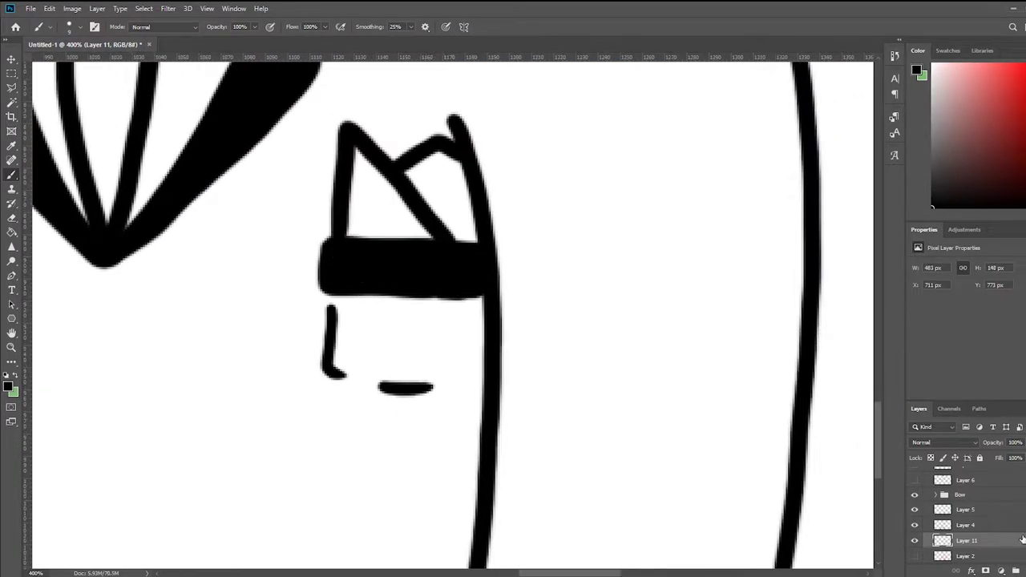
- Apply a Color Overlay to the lapel and cuff layer, turning its fill into a near-black grey
{"action": "double_click", "coordinate": [1023, 539]}
{"action": "left_click", "coordinate": [974, 307]}
{"action": "key", "text": "ctrl+minus"}
- On a new layer, paint the buttoned tab on the raised sleeve and the body of the breast pocket black
{"action": "key", "text": "ctrl+shift+n"}
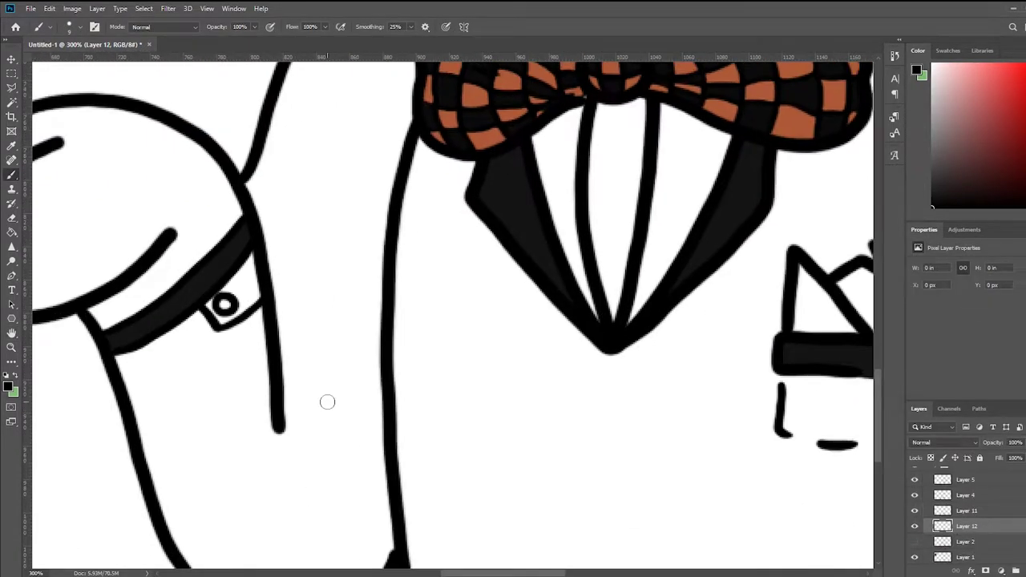
{"action": "scroll", "coordinate": [201, 295], "scroll_direction": "up", "scroll_amount": 3}
{"action": "left_click_drag", "start_coordinate": [202, 295], "coordinate": [213, 321]}
{"action": "scroll", "coordinate": [332, 272], "scroll_direction": "up", "scroll_amount": 3}
{"action": "left_click_drag", "start_coordinate": [321, 305], "coordinate": [577, 345]}
{"action": "mouse_move", "coordinate": [577, 188]}
{"action": "left_mouse_down"}
{"action": "mouse_move", "coordinate": [425, 188]}
{"action": "mouse_move", "coordinate": [497, 211]}
{"action": "left_mouse_up"}
- Apply a Color Overlay to the pocket and tab layer to lighten it to dark grey
{"action": "key", "text": "ctrl+1"}
{"action": "double_click", "coordinate": [1011, 526]}
{"action": "left_click", "coordinate": [666, 397]}
{"action": "key", "text": "Return"}
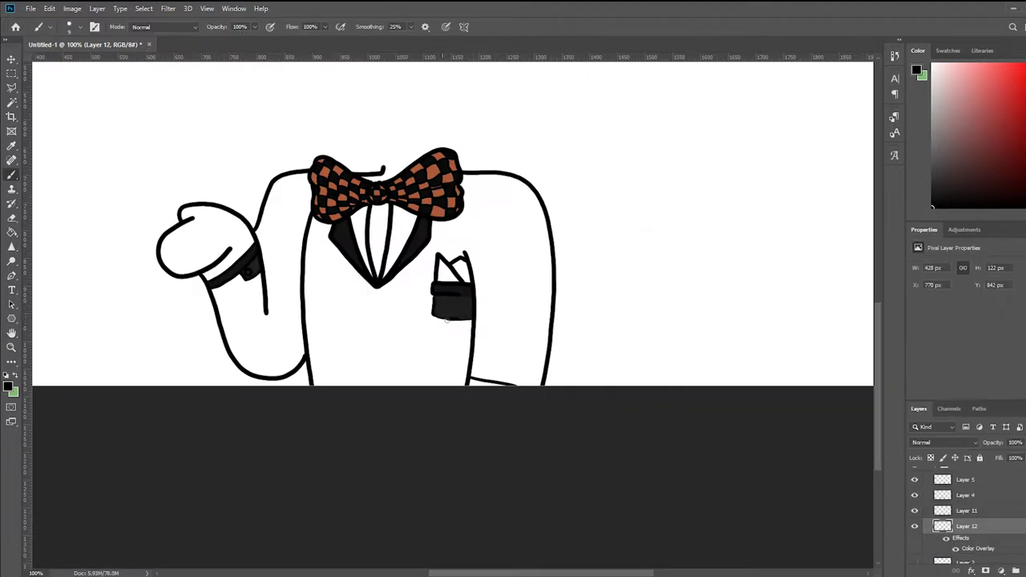
- On a new layer, paint the raised arm's sleeve and shoulder black
{"action": "key", "text": "ctrl+shift+n"}
{"action": "scroll", "coordinate": [245, 337], "scroll_direction": "up", "scroll_amount": 3}
{"action": "mouse_move", "coordinate": [305, 160]}
{"action": "left_mouse_down"}
{"action": "mouse_move", "coordinate": [419, 436]}
{"action": "mouse_move", "coordinate": [236, 447]}
{"action": "left_mouse_up"}
{"action": "mouse_move", "coordinate": [379, 458]}
{"action": "left_mouse_down"}
{"action": "mouse_move", "coordinate": [270, 286]}
{"action": "mouse_move", "coordinate": [366, 472]}
{"action": "mouse_move", "coordinate": [362, 423]}
{"action": "left_mouse_up"}
{"action": "scroll", "coordinate": [376, 477], "scroll_direction": "up", "scroll_amount": 5}
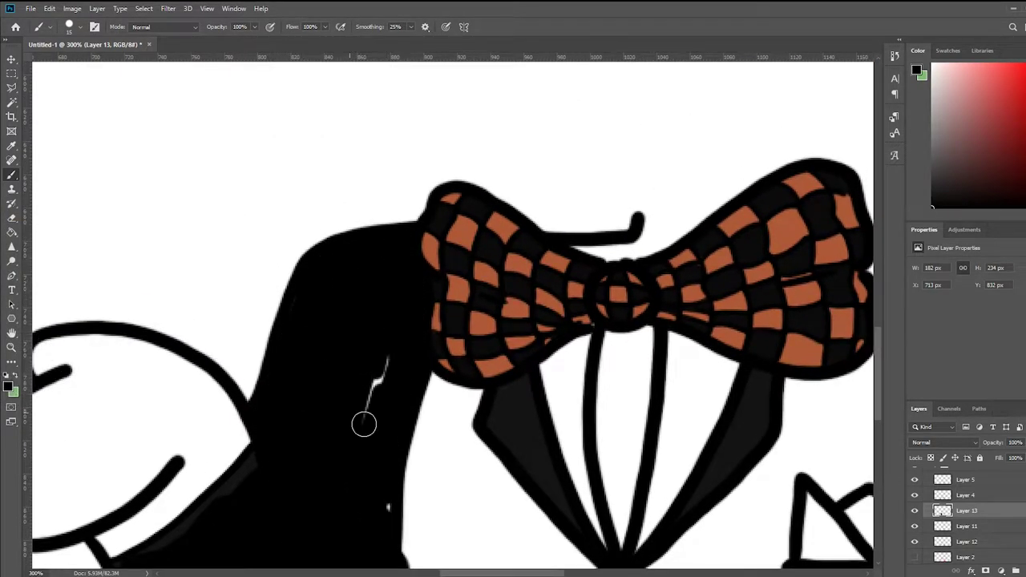
- Paint the jacket's chest around the lapels and up to the breast pocket black
{"action": "scroll", "coordinate": [362, 423], "scroll_direction": "down", "scroll_amount": 3}
{"action": "left_click_drag", "start_coordinate": [426, 275], "coordinate": [602, 408]}
{"action": "scroll", "coordinate": [602, 408], "scroll_direction": "right", "scroll_amount": 2}
{"action": "mouse_move", "coordinate": [513, 336]}
{"action": "left_mouse_down"}
{"action": "mouse_move", "coordinate": [561, 234]}
{"action": "mouse_move", "coordinate": [553, 377]}
{"action": "left_mouse_up"}
{"action": "scroll", "coordinate": [497, 394], "scroll_direction": "up", "scroll_amount": 2}
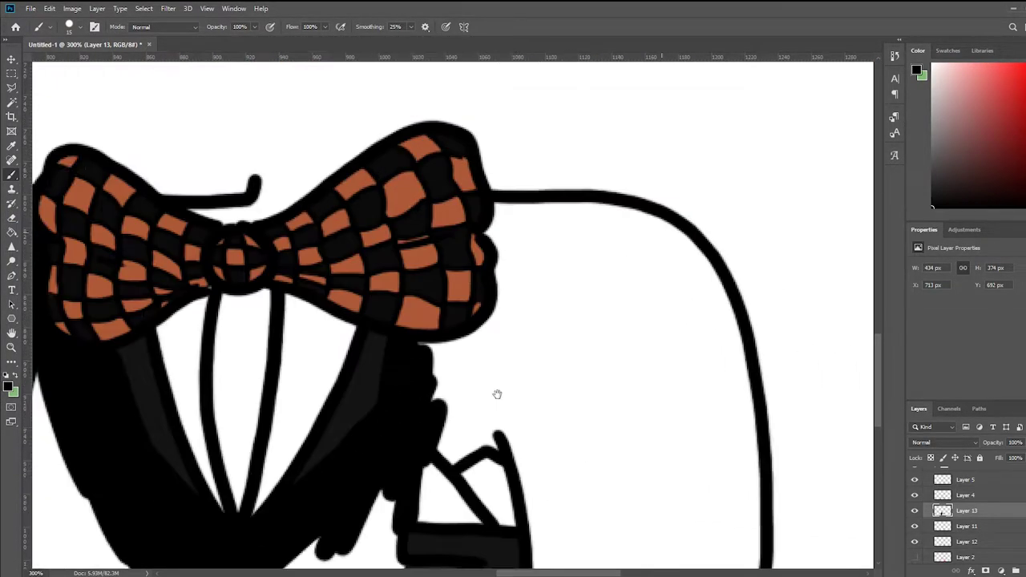
- Paint the shoulder and outer edge of the lowered arm's sleeve black
{"action": "scroll", "coordinate": [497, 393], "scroll_direction": "right", "scroll_amount": 3}
{"action": "mouse_move", "coordinate": [449, 352]}
{"action": "left_mouse_down"}
{"action": "mouse_move", "coordinate": [634, 326]}
{"action": "mouse_move", "coordinate": [665, 401]}
{"action": "left_mouse_up"}
{"action": "scroll", "coordinate": [550, 339], "scroll_direction": "down", "scroll_amount": 2}
{"action": "scroll", "coordinate": [550, 339], "scroll_direction": "right", "scroll_amount": 2}
{"action": "left_click_drag", "start_coordinate": [514, 185], "coordinate": [531, 302]}
{"action": "scroll", "coordinate": [530, 301], "scroll_direction": "down", "scroll_amount": 5}
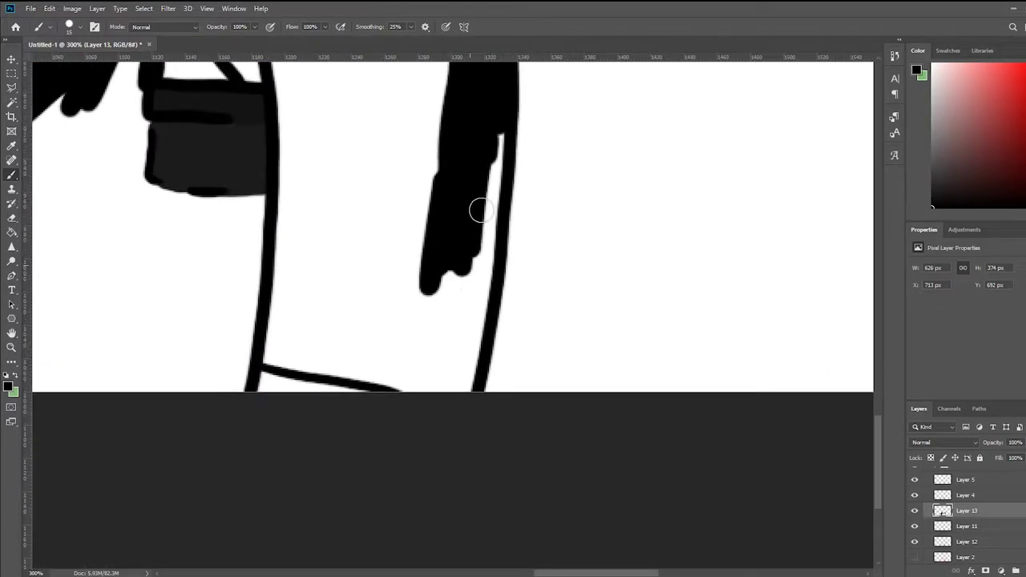
{"action": "left_click_drag", "start_coordinate": [474, 210], "coordinate": [398, 436]}
- Enlarge the brush to 70 and fill the rest of the jacket and lowered sleeve black
{"action": "scroll", "coordinate": [399, 436], "scroll_direction": "down", "scroll_amount": 3}
{"action": "scroll", "coordinate": [383, 397], "scroll_direction": "down", "scroll_amount": 2}
{"action": "left_click_drag", "start_coordinate": [393, 336], "coordinate": [383, 397]}
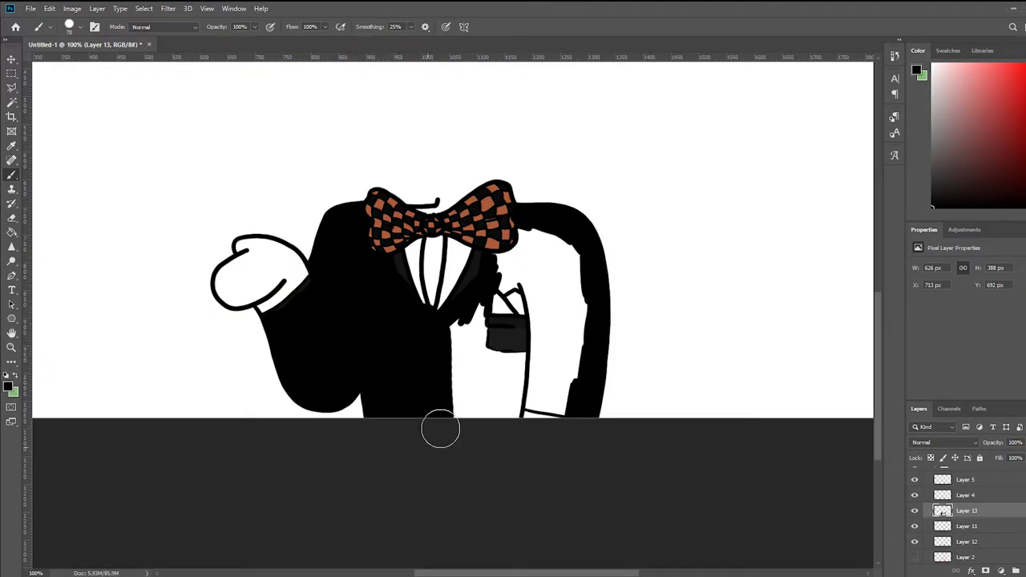
{"action": "mouse_move", "coordinate": [440, 429]}
{"action": "left_mouse_down"}
{"action": "mouse_move", "coordinate": [550, 256]}
{"action": "mouse_move", "coordinate": [428, 316]}
{"action": "left_mouse_up"}
- Lighten the jacket layer to dark grey with a low-opacity white Color Overlay, place it below the pocket layer and hide it
{"action": "double_click", "coordinate": [980, 511]}
{"action": "left_click", "coordinate": [660, 396]}
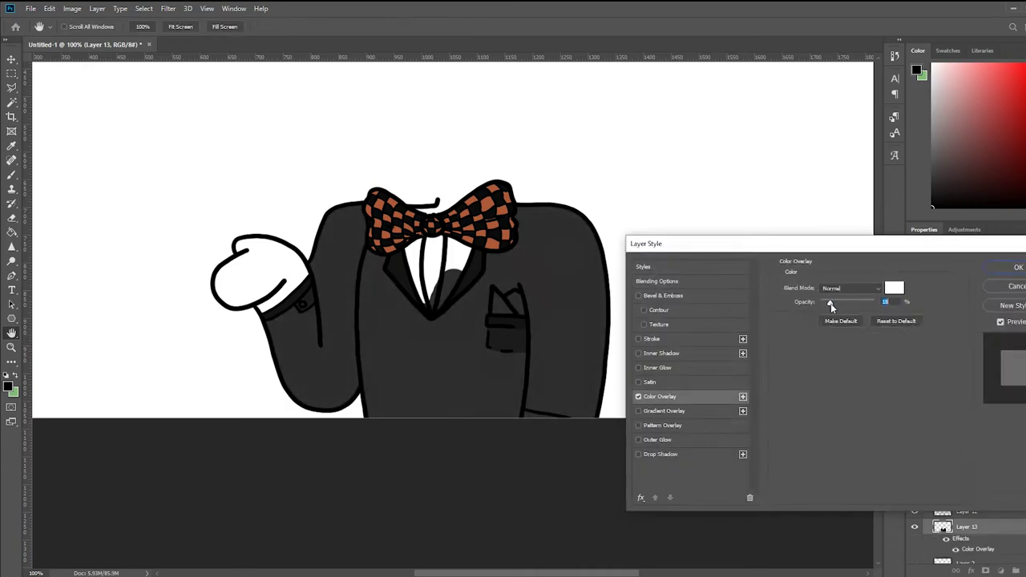
{"action": "key", "text": "Return"}
{"action": "left_click", "coordinate": [915, 527]}
- On Layer 11, paint the shirt's centre stripe and the lowered sleeve's cuff dark grey
{"action": "left_click", "coordinate": [966, 495]}
{"action": "key", "text": "b"}
{"action": "scroll", "coordinate": [538, 456], "scroll_direction": "up", "scroll_amount": 3}
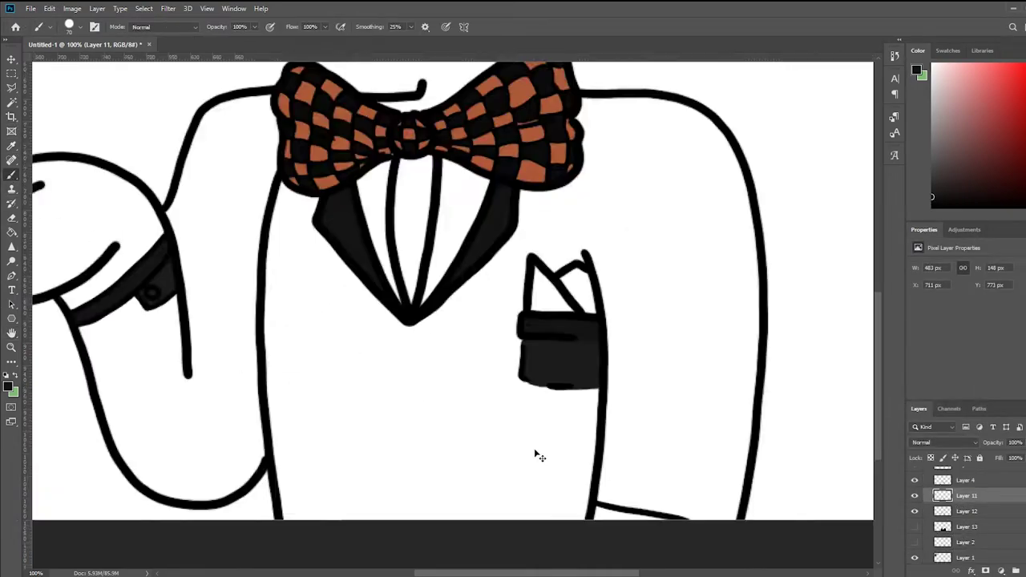
{"action": "scroll", "coordinate": [537, 456], "scroll_direction": "up", "scroll_amount": 3}
{"action": "scroll", "coordinate": [585, 415], "scroll_direction": "down", "scroll_amount": 4}
{"action": "scroll", "coordinate": [584, 414], "scroll_direction": "up", "scroll_amount": 4}
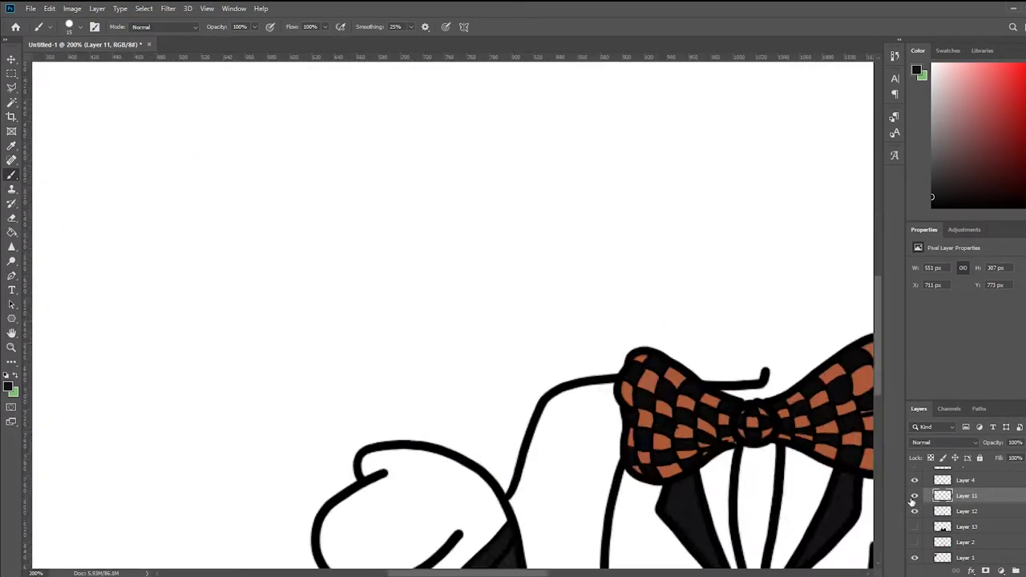
{"action": "left_click_drag", "start_coordinate": [749, 442], "coordinate": [461, 227]}
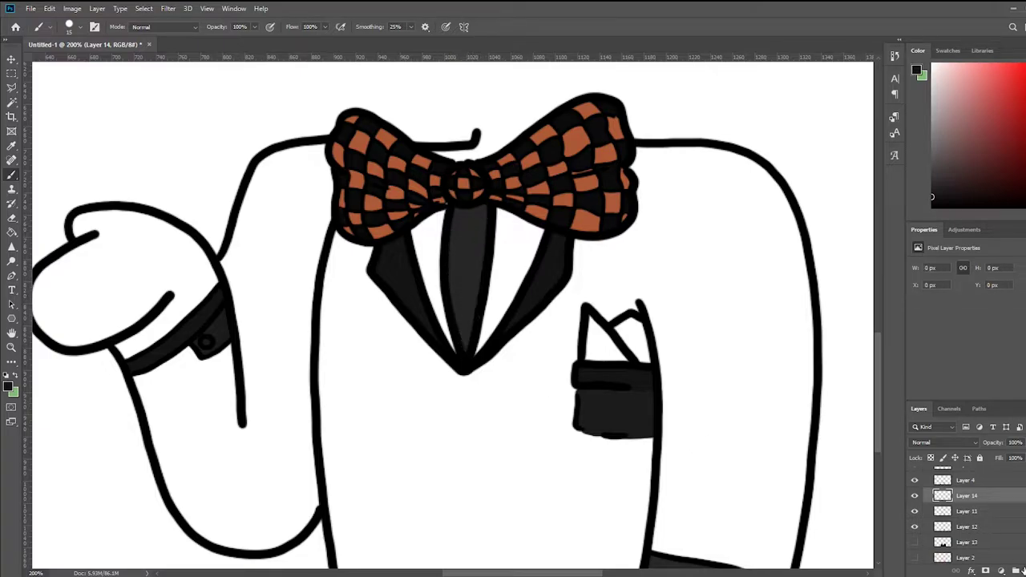
- On a new layer, paint the raised sleeve's cuff band, the shirt's side stripes, the handkerchief and the lower cuff dark green
{"action": "right_click", "coordinate": [203, 365], "text": "alt+shift"}
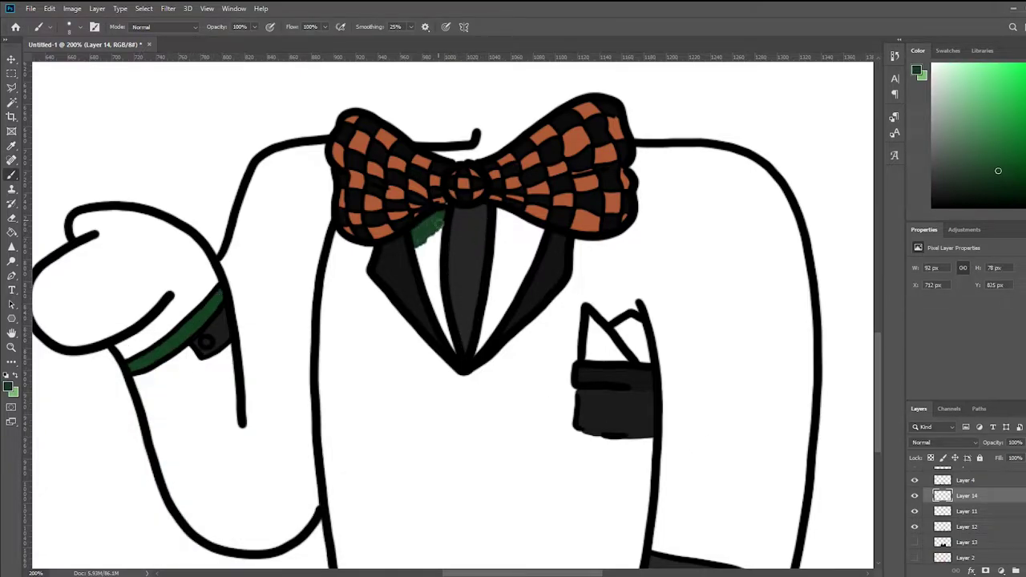
{"action": "left_click_drag", "start_coordinate": [493, 286], "coordinate": [491, 324]}
{"action": "scroll", "coordinate": [472, 304], "scroll_direction": "down", "scroll_amount": 2}
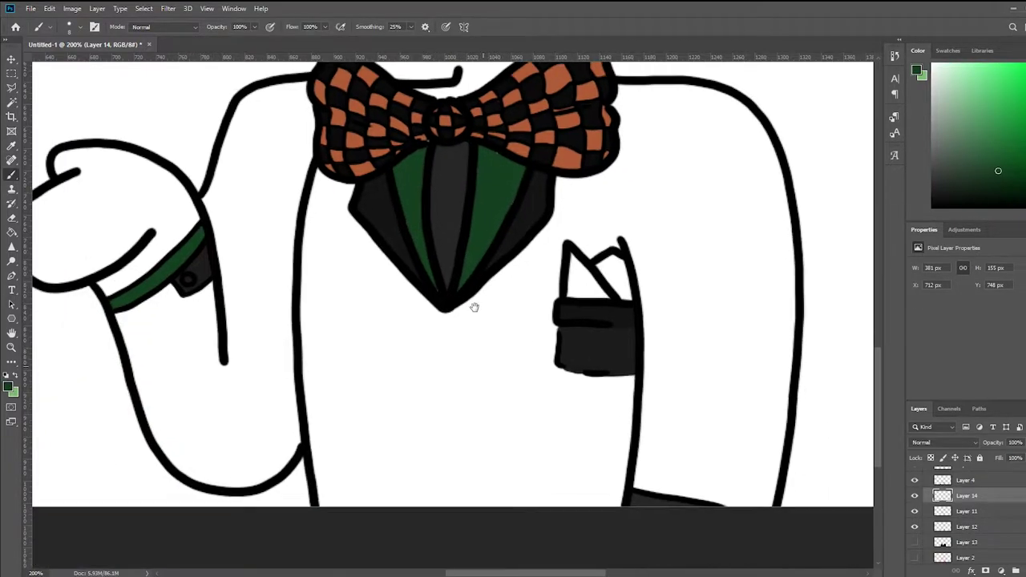
{"action": "scroll", "coordinate": [472, 305], "scroll_direction": "right", "scroll_amount": 3}
{"action": "scroll", "coordinate": [369, 344], "scroll_direction": "down", "scroll_amount": 2}
{"action": "scroll", "coordinate": [368, 344], "scroll_direction": "up", "scroll_amount": 8}
{"action": "scroll", "coordinate": [440, 280], "scroll_direction": "down", "scroll_amount": 3}
{"action": "left_click_drag", "start_coordinate": [397, 377], "coordinate": [411, 407]}
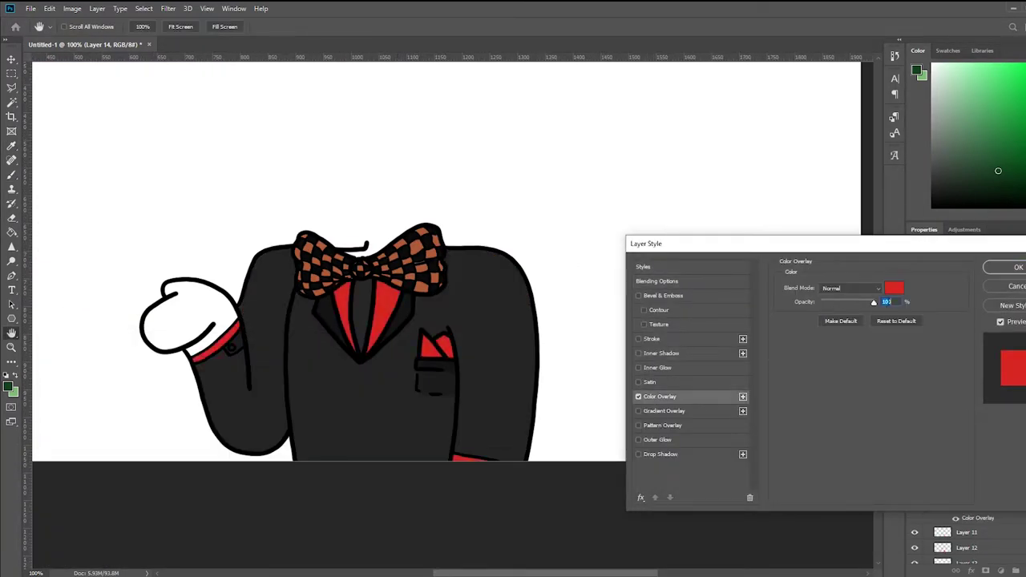
- Set the green trim layer's Color Overlay to a dark red
{"action": "left_click", "coordinate": [695, 300]}
{"action": "key", "text": "Return"}
{"action": "key", "text": "Return"}
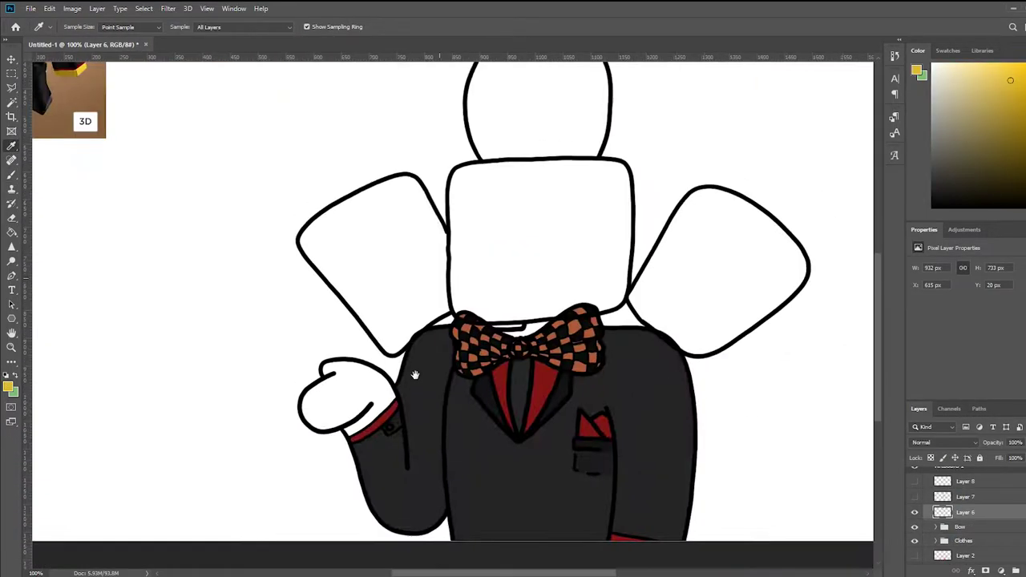
- On a new layer below the heads' line art, paint yellow around the inside edges of the large centre head
{"action": "mouse_move", "coordinate": [311, 269]}
{"action": "left_mouse_down"}
{"action": "mouse_move", "coordinate": [304, 344]}
{"action": "mouse_move", "coordinate": [286, 337]}
{"action": "mouse_move", "coordinate": [532, 377]}
{"action": "mouse_move", "coordinate": [617, 357]}
{"action": "left_mouse_up"}
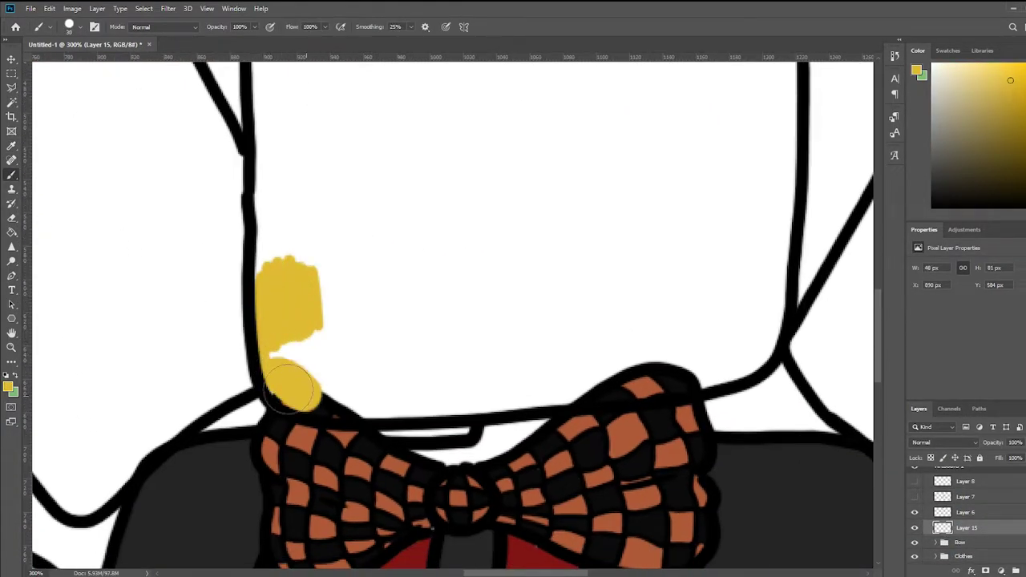
{"action": "key", "text": "ctrl+z"}
{"action": "mouse_move", "coordinate": [288, 328]}
{"action": "left_mouse_down"}
{"action": "mouse_move", "coordinate": [489, 389]}
{"action": "mouse_move", "coordinate": [756, 316]}
{"action": "left_mouse_up"}
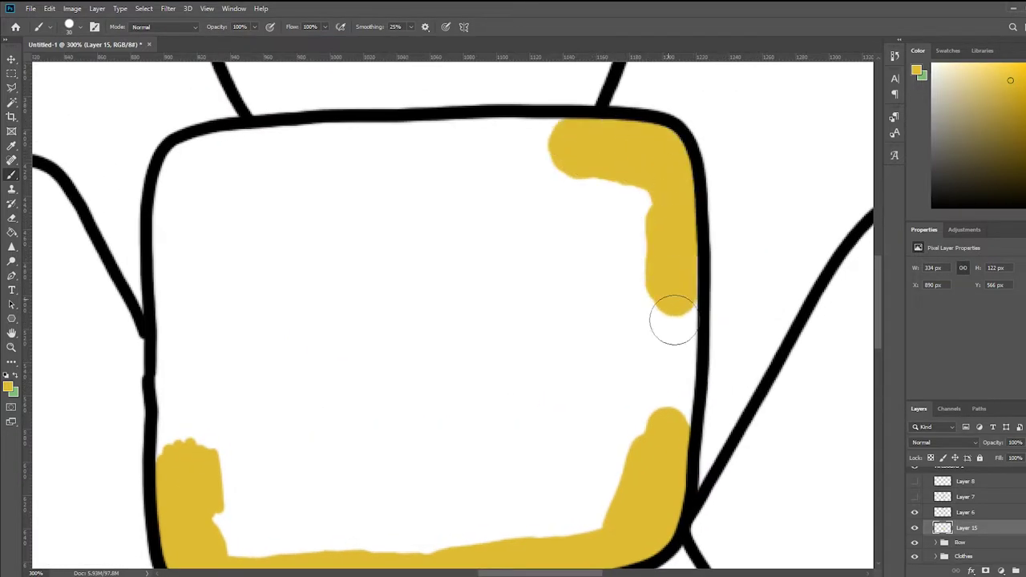
{"action": "mouse_move", "coordinate": [671, 321]}
{"action": "left_mouse_down"}
{"action": "mouse_move", "coordinate": [175, 357]}
{"action": "mouse_move", "coordinate": [248, 236]}
{"action": "left_mouse_up"}
- Paint yellow along the inside edges of the two heads stacked above the centre head
{"action": "scroll", "coordinate": [248, 236], "scroll_direction": "up", "scroll_amount": 5}
{"action": "mouse_move", "coordinate": [324, 433]}
{"action": "left_mouse_down"}
{"action": "mouse_move", "coordinate": [313, 151]}
{"action": "mouse_move", "coordinate": [353, 433]}
{"action": "left_mouse_up"}
{"action": "mouse_move", "coordinate": [525, 144]}
{"action": "left_mouse_down"}
{"action": "mouse_move", "coordinate": [614, 156]}
{"action": "mouse_move", "coordinate": [616, 398]}
{"action": "left_mouse_up"}
{"action": "scroll", "coordinate": [616, 398], "scroll_direction": "up", "scroll_amount": 4}
{"action": "mouse_move", "coordinate": [378, 435]}
{"action": "left_mouse_down"}
{"action": "mouse_move", "coordinate": [320, 355]}
{"action": "mouse_move", "coordinate": [562, 200]}
{"action": "mouse_move", "coordinate": [543, 412]}
{"action": "left_mouse_up"}
- Paint yellow around the inside edges of the left head
{"action": "mouse_move", "coordinate": [229, 353]}
{"action": "left_mouse_down"}
{"action": "mouse_move", "coordinate": [137, 265]}
{"action": "mouse_move", "coordinate": [465, 149]}
{"action": "left_mouse_up"}
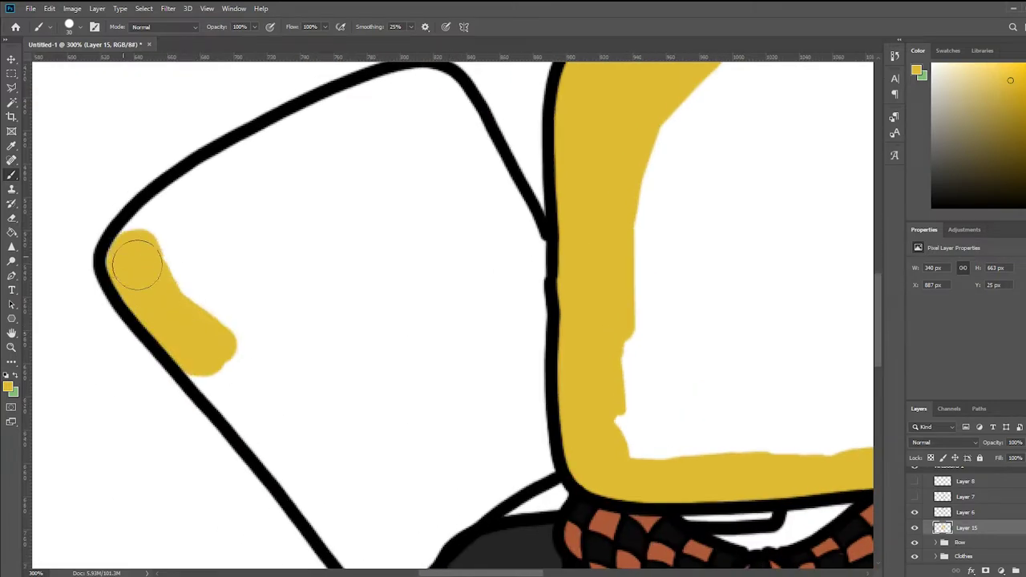
{"action": "scroll", "coordinate": [465, 149], "scroll_direction": "down", "scroll_amount": 4}
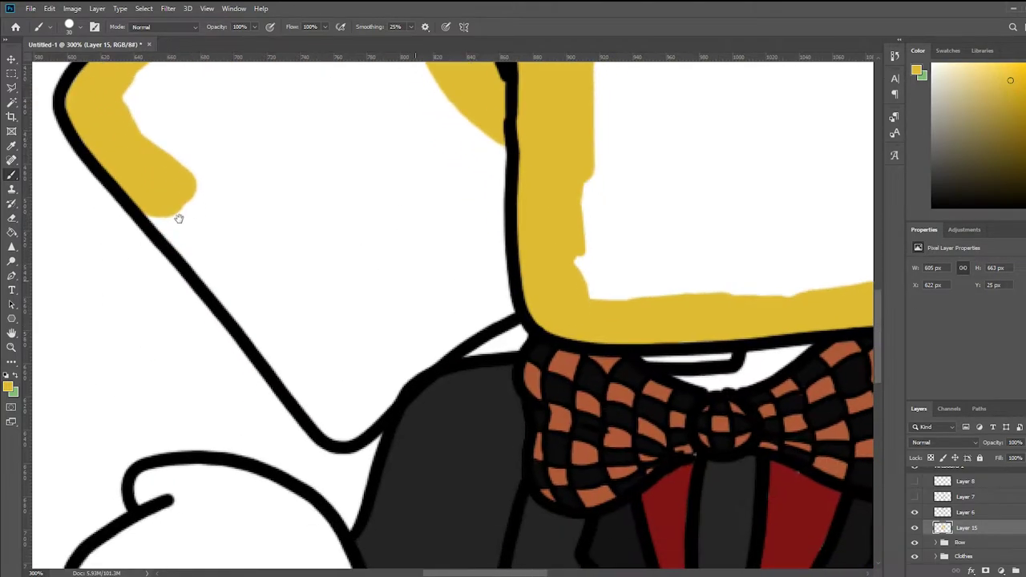
{"action": "left_click_drag", "start_coordinate": [171, 217], "coordinate": [447, 310]}
- Paint yellow around the inside edges of the right head
{"action": "mouse_move", "coordinate": [333, 377]}
{"action": "left_mouse_down"}
{"action": "mouse_move", "coordinate": [309, 295]}
{"action": "mouse_move", "coordinate": [401, 138]}
{"action": "left_mouse_up"}
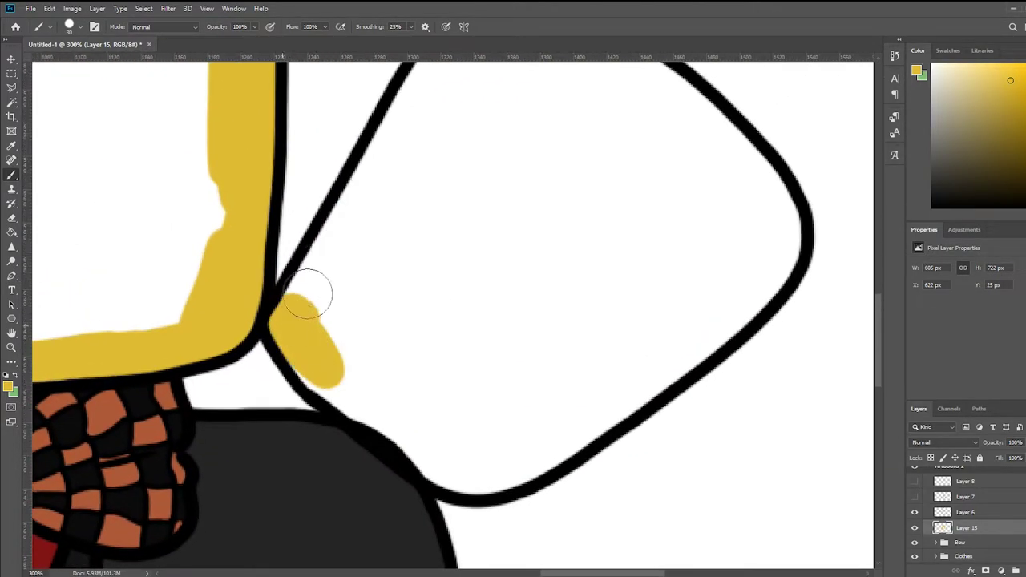
{"action": "scroll", "coordinate": [401, 138], "scroll_direction": "up", "scroll_amount": 3}
{"action": "left_click_drag", "start_coordinate": [425, 104], "coordinate": [710, 259]}
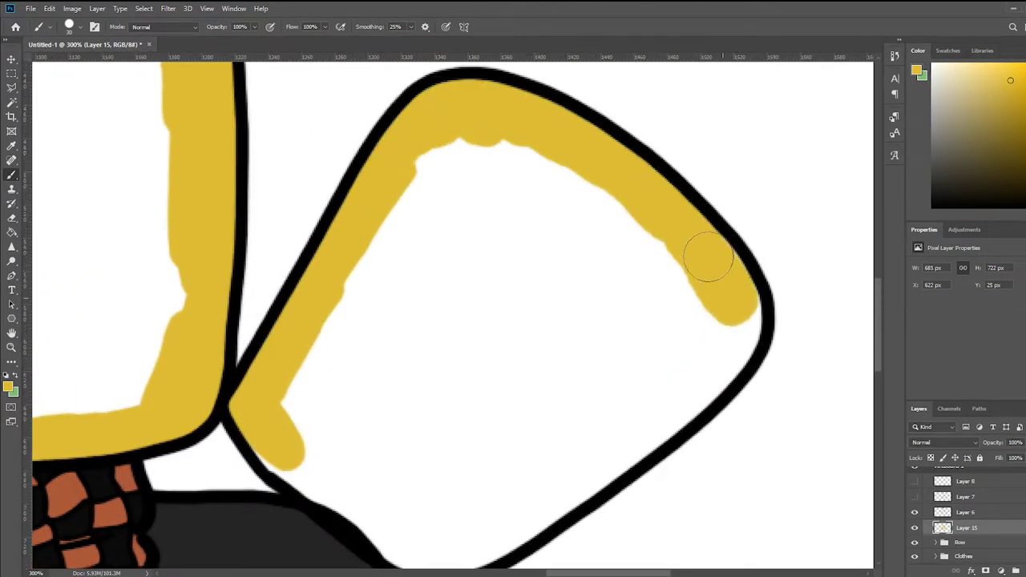
{"action": "scroll", "coordinate": [710, 259], "scroll_direction": "down", "scroll_amount": 3}
{"action": "mouse_move", "coordinate": [758, 228]}
{"action": "left_mouse_down"}
{"action": "mouse_move", "coordinate": [630, 348]}
{"action": "mouse_move", "coordinate": [270, 357]}
{"action": "left_mouse_up"}
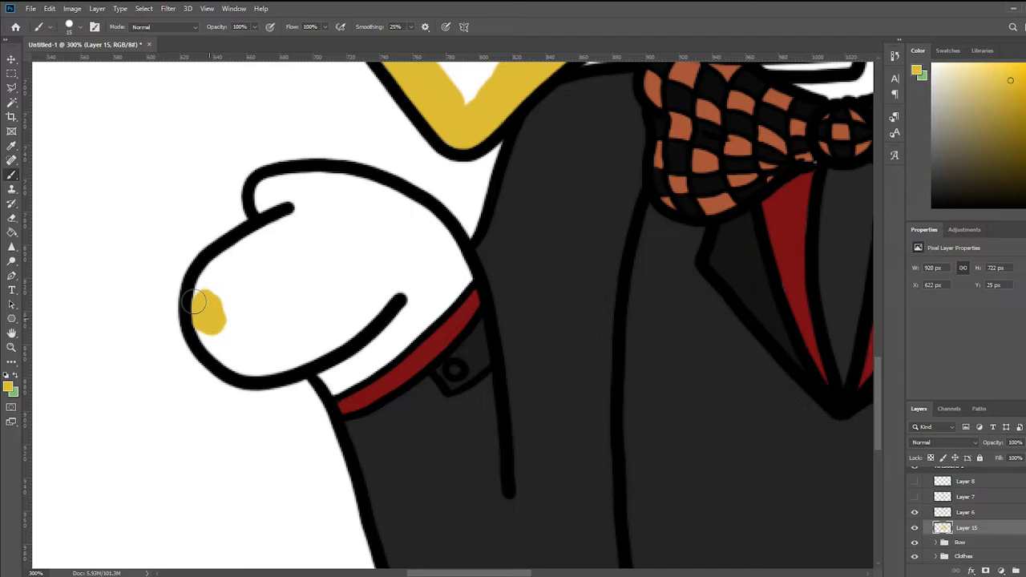
- Undo the yellow hand stroke and paint the raised hand yellow on a new layer beneath the Clothes group
{"action": "key", "text": "ctrl+z"}
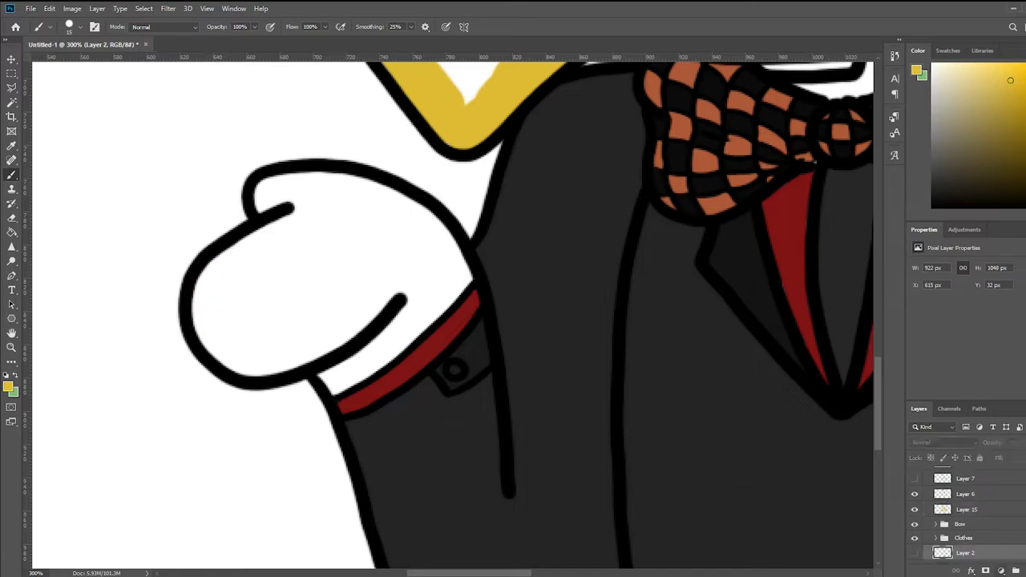
{"action": "left_click_drag", "start_coordinate": [240, 229], "coordinate": [272, 353]}
{"action": "key", "text": "ctrl+z"}
{"action": "left_click_drag", "start_coordinate": [252, 192], "coordinate": [443, 249]}
{"action": "mouse_move", "coordinate": [317, 357]}
{"action": "left_mouse_down"}
{"action": "mouse_move", "coordinate": [293, 229]}
{"action": "mouse_move", "coordinate": [355, 270]}
{"action": "left_mouse_up"}
- Return to the heads' colour layer and fill the interiors of all the heads yellow with a size 70 brush
{"action": "scroll", "coordinate": [355, 270], "scroll_direction": "down", "scroll_amount": 4}
{"action": "left_click", "coordinate": [453, 235], "text": "ctrl"}
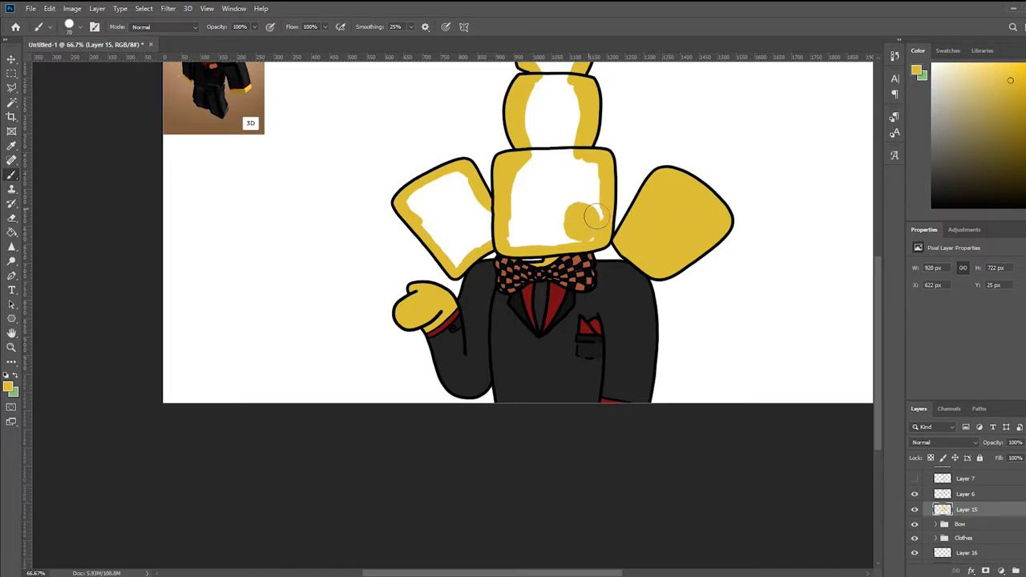
{"action": "scroll", "coordinate": [550, 150], "scroll_direction": "up", "scroll_amount": 3}
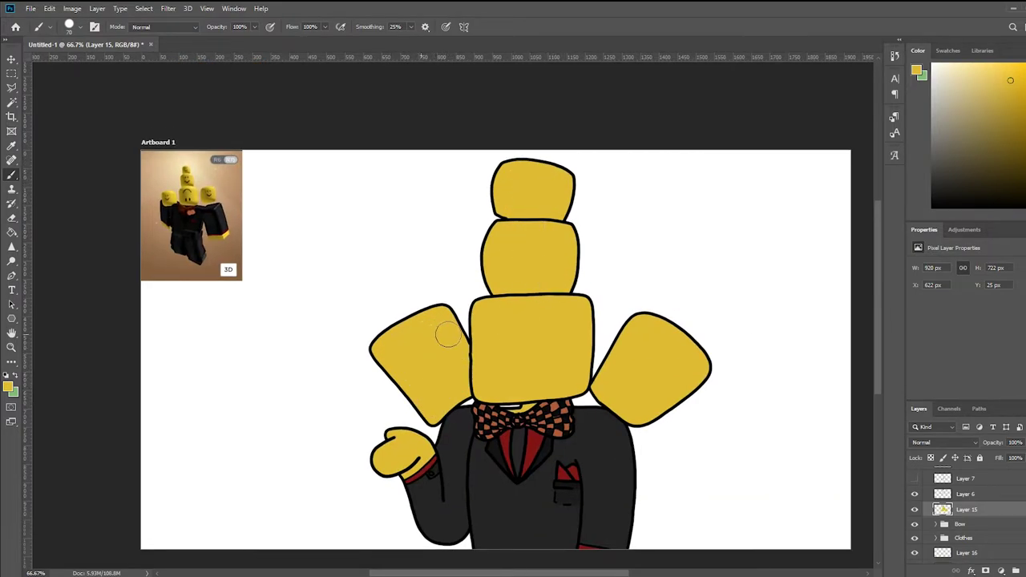
- Apply a soft, warm yellow Color Overlay to the heads' colour layer
{"action": "double_click", "coordinate": [1002, 510]}
{"action": "left_click", "coordinate": [660, 396]}
{"action": "left_click", "coordinate": [894, 287]}
{"action": "left_click", "coordinate": [827, 204]}
{"action": "left_click_drag", "start_coordinate": [850, 302], "coordinate": [876, 302]}
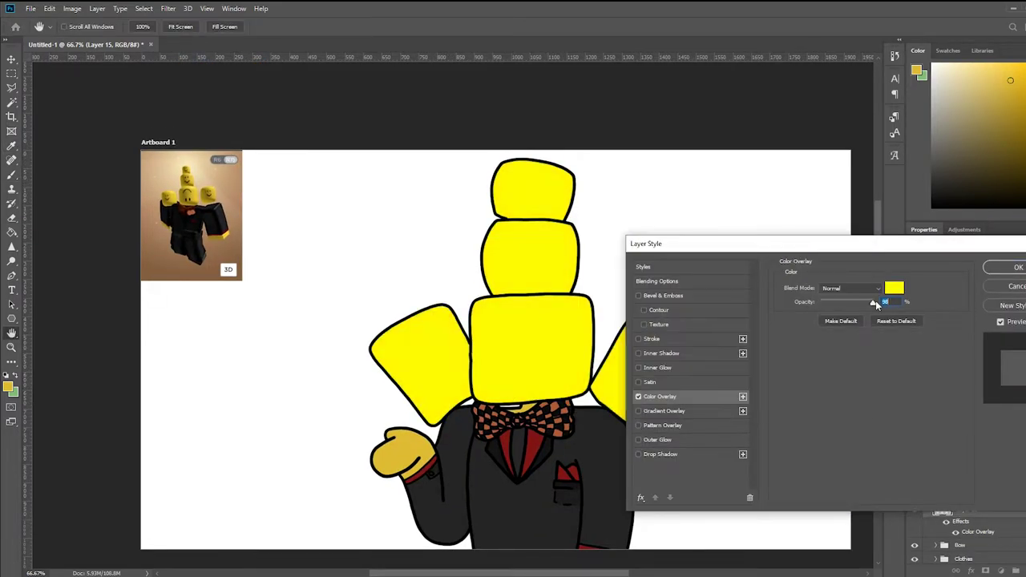
{"action": "left_click", "coordinate": [894, 288]}
{"action": "left_click", "coordinate": [825, 216]}
{"action": "left_click", "coordinate": [1017, 267]}
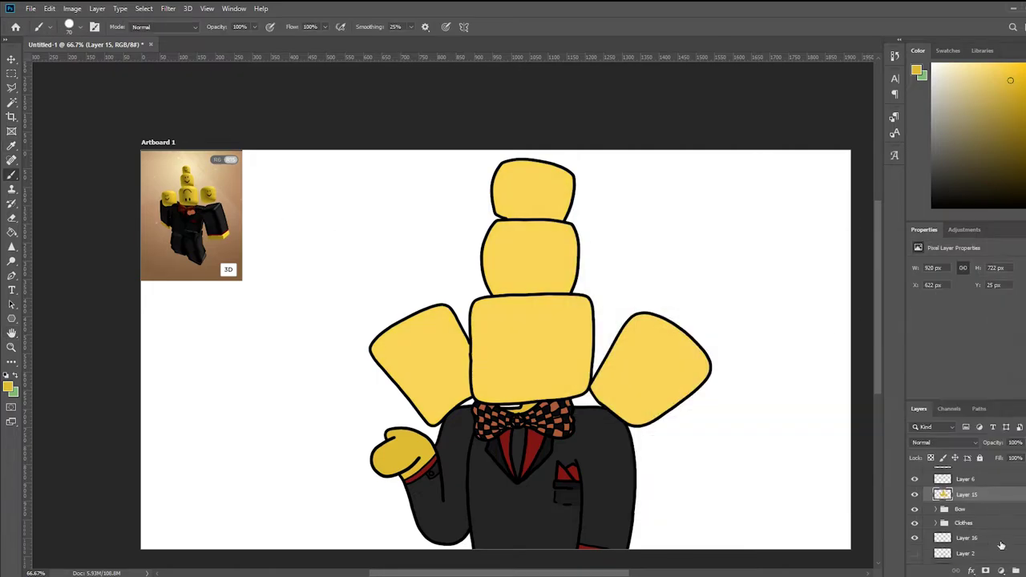
- Show the face line art and fill the oval eyes near-black on a new layer beneath it
{"action": "scroll", "coordinate": [1001, 529], "scroll_direction": "up", "scroll_amount": 2}
{"action": "left_click", "coordinate": [914, 490]}
{"action": "key", "text": "ctrl+shift+alt+n"}
{"action": "scroll", "coordinate": [400, 366], "scroll_direction": "up", "scroll_amount": 5}
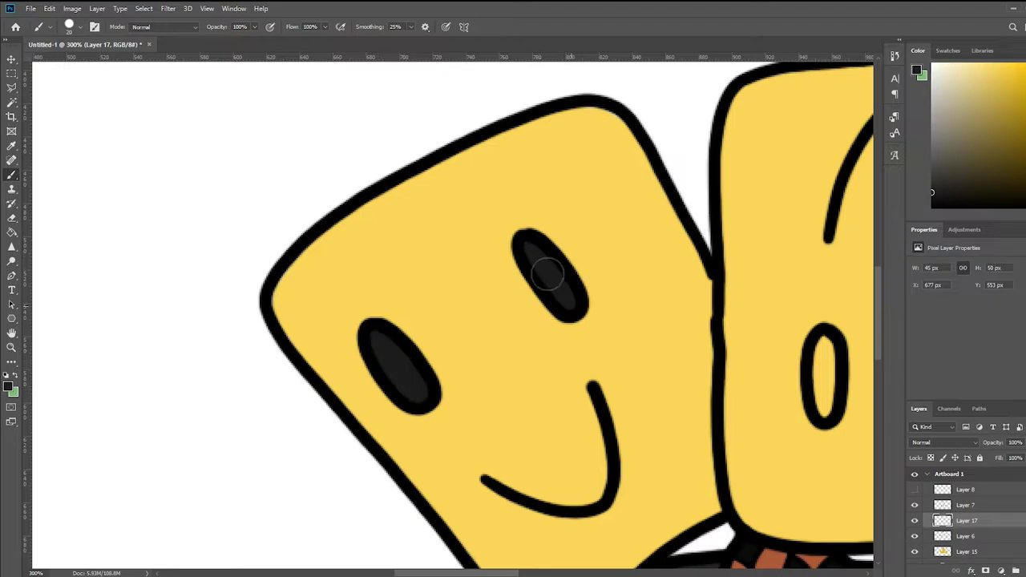
{"action": "left_click_drag", "start_coordinate": [545, 275], "coordinate": [408, 355]}
{"action": "scroll", "coordinate": [289, 356], "scroll_direction": "up", "scroll_amount": 3}
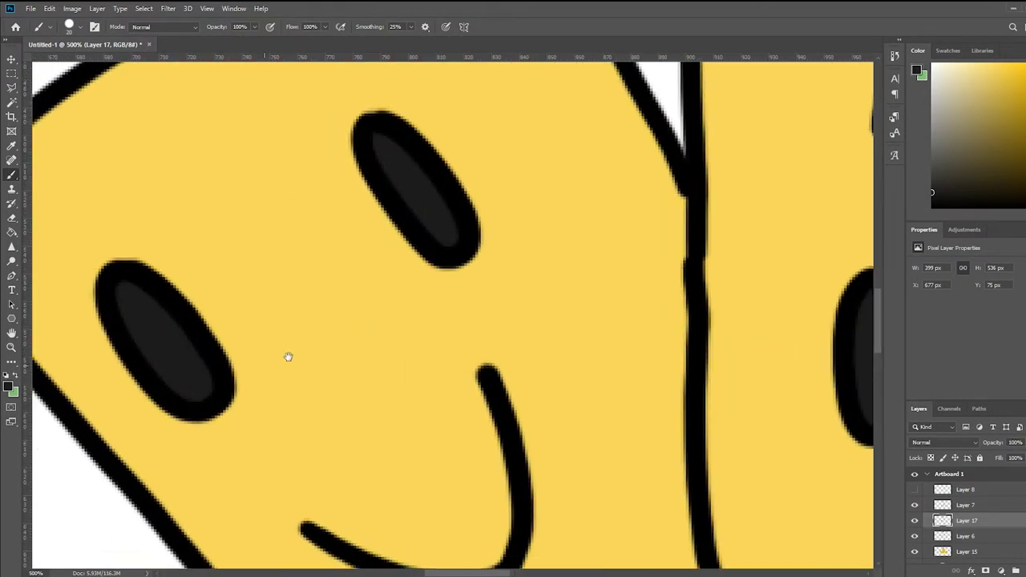
- Choose a blue and paint small crescent highlights in the left head's eyes, shaping them with a near-black brush
{"action": "left_click_drag", "start_coordinate": [289, 356], "coordinate": [422, 313]}
{"action": "left_click", "coordinate": [10, 388]}
{"action": "left_click", "coordinate": [669, 297]}
{"action": "left_click", "coordinate": [829, 222]}
{"action": "left_click", "coordinate": [341, 332]}
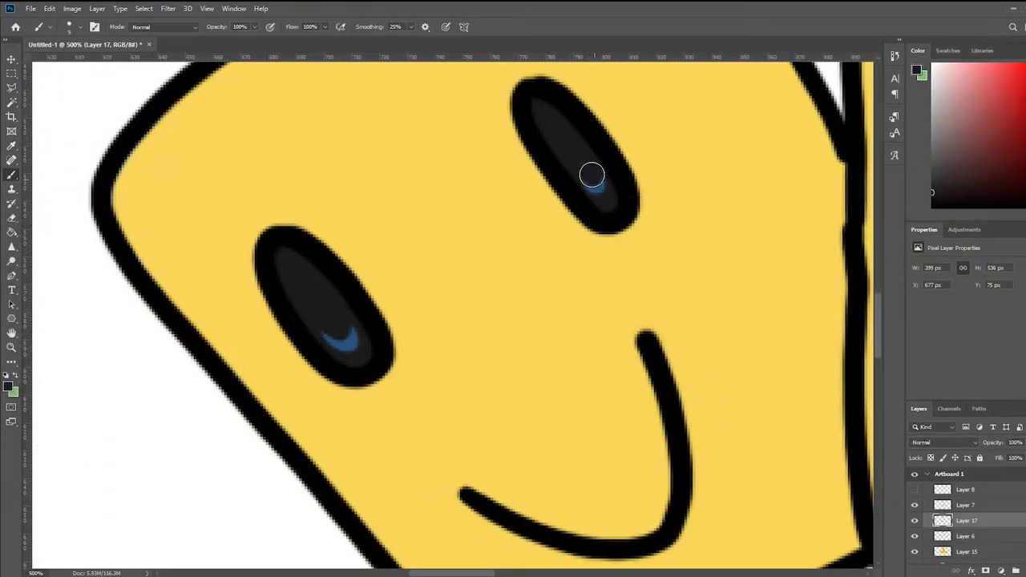
{"action": "right_click", "coordinate": [592, 175], "text": "alt+shift"}
{"action": "key", "text": "ctrl+1"}
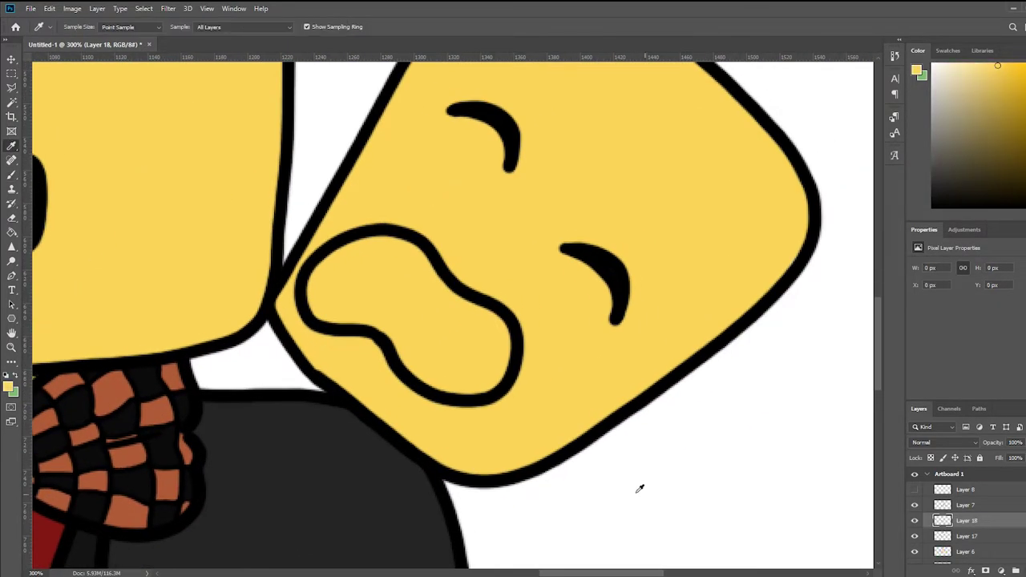
- Fill the right head's open mouth on its own layer and change the brush colour to a muted red
{"action": "left_click", "coordinate": [10, 387]}
{"action": "left_click", "coordinate": [827, 222]}
{"action": "mouse_move", "coordinate": [316, 265]}
{"action": "left_mouse_down"}
{"action": "mouse_move", "coordinate": [328, 308]}
{"action": "mouse_move", "coordinate": [481, 378]}
{"action": "mouse_move", "coordinate": [425, 336]}
{"action": "left_mouse_up"}
{"action": "left_click", "coordinate": [9, 387]}
{"action": "left_click", "coordinate": [735, 232]}
{"action": "left_click", "coordinate": [827, 222]}
{"action": "key", "text": "ctrl+1"}
- Apply a dark maroon Color Overlay to the right head's mouth fill layer
{"action": "double_click", "coordinate": [895, 521]}
{"action": "left_click", "coordinate": [660, 396]}
{"action": "left_click", "coordinate": [895, 289]}
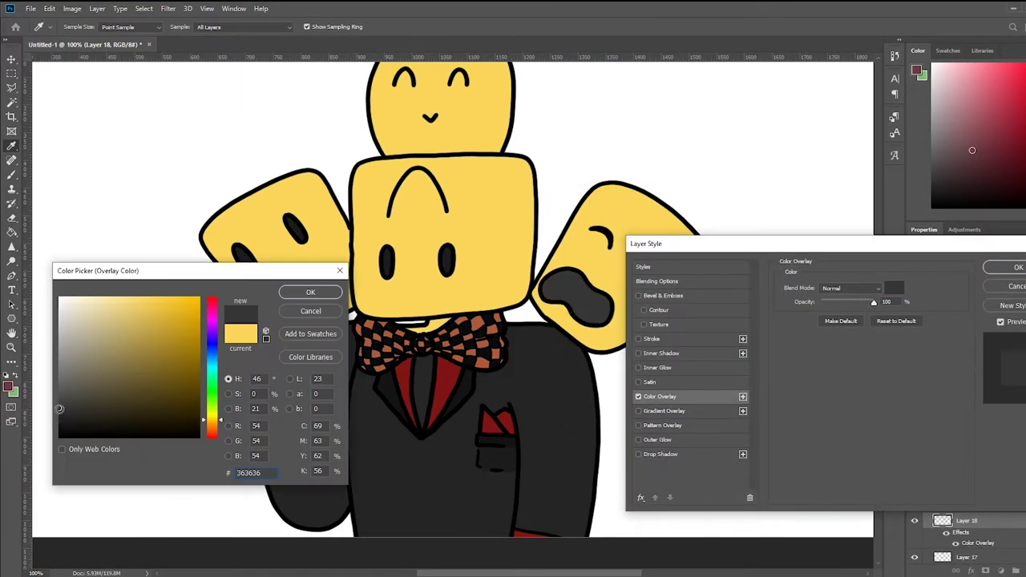
{"action": "left_click", "coordinate": [192, 417]}
{"action": "left_click", "coordinate": [305, 291]}
{"action": "left_click", "coordinate": [1016, 267]}
- Outline a drip of drool hanging from the right head's mouth in thin black on a new layer
{"action": "key", "text": "ctrl+shift+alt+n"}
{"action": "key", "text": "b"}
{"action": "key", "text": "ctrl+plus"}
{"action": "key", "text": "ctrl+plus"}
{"action": "left_click_drag", "start_coordinate": [646, 478], "coordinate": [365, 437]}
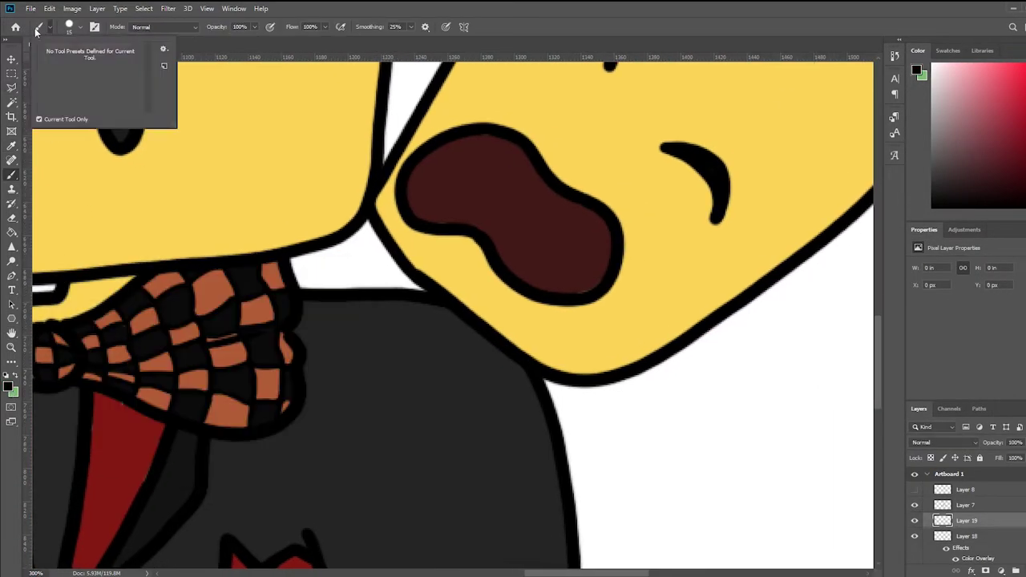
{"action": "left_click", "coordinate": [439, 352], "text": "alt"}
{"action": "left_click_drag", "start_coordinate": [607, 276], "coordinate": [622, 453]}
{"action": "left_click", "coordinate": [915, 535]}
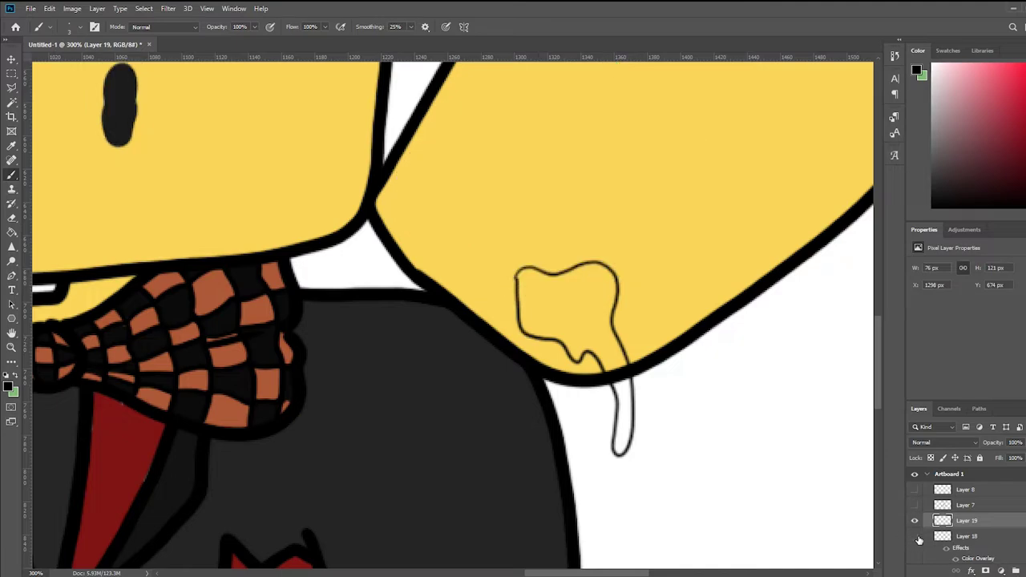
{"action": "left_click", "coordinate": [915, 536]}
- Choose a bright blue, move the drool outline layer above the face line art and fill the drool with the blue
{"action": "key", "text": "ctrl+shift+alt+n"}
{"action": "key", "text": "i"}
{"action": "left_click", "coordinate": [10, 387]}
{"action": "left_click", "coordinate": [181, 314]}
{"action": "left_click", "coordinate": [310, 292]}
{"action": "key", "text": "b"}
{"action": "left_click_drag", "start_coordinate": [521, 285], "coordinate": [525, 308]}
{"action": "left_click_drag", "start_coordinate": [966, 536], "coordinate": [962, 505]}
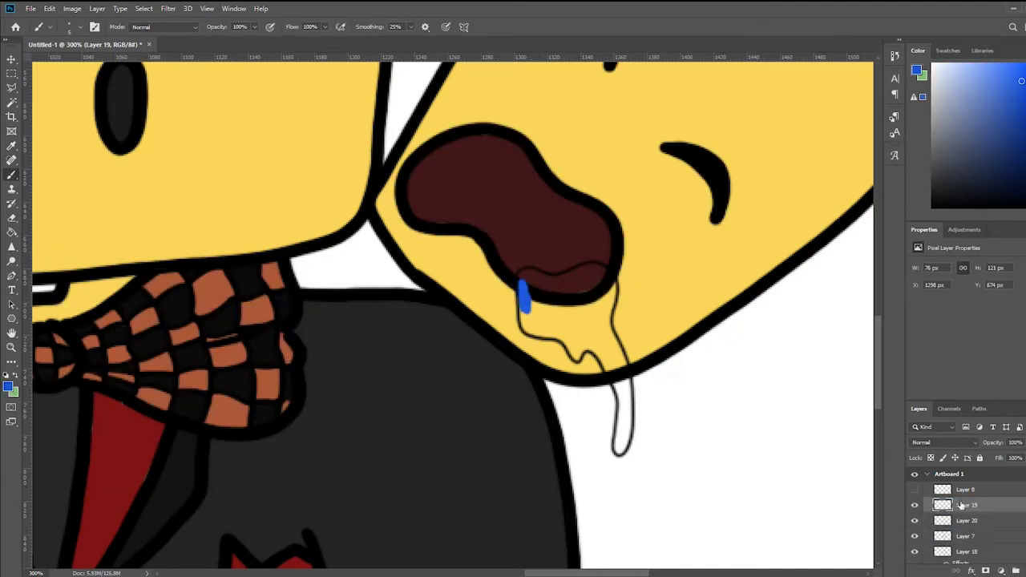
{"action": "mouse_move", "coordinate": [609, 298]}
{"action": "left_mouse_down"}
{"action": "mouse_move", "coordinate": [585, 293]}
{"action": "mouse_move", "coordinate": [543, 309]}
{"action": "left_mouse_up"}
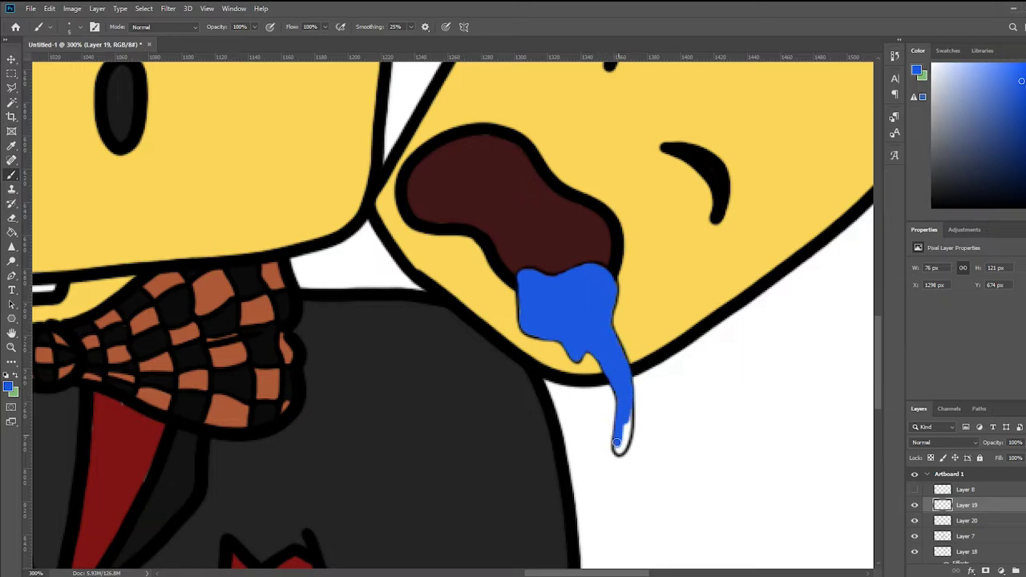
- Delete the spare drool layer, lower the drool layer's opacity to 59% and paint pale blue highlights on the drool
{"action": "key", "text": "Delete"}
{"action": "key", "text": "Return"}
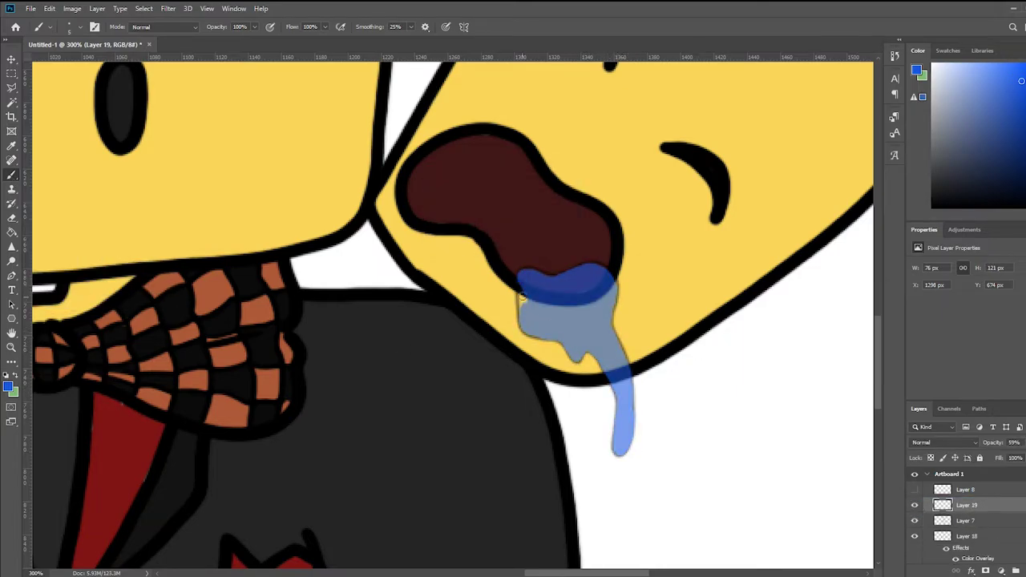
{"action": "left_click", "coordinate": [8, 388]}
{"action": "left_click", "coordinate": [80, 309]}
{"action": "left_click", "coordinate": [312, 294]}
{"action": "left_click_drag", "start_coordinate": [529, 281], "coordinate": [586, 275]}
{"action": "key", "text": "ctrl+minus"}
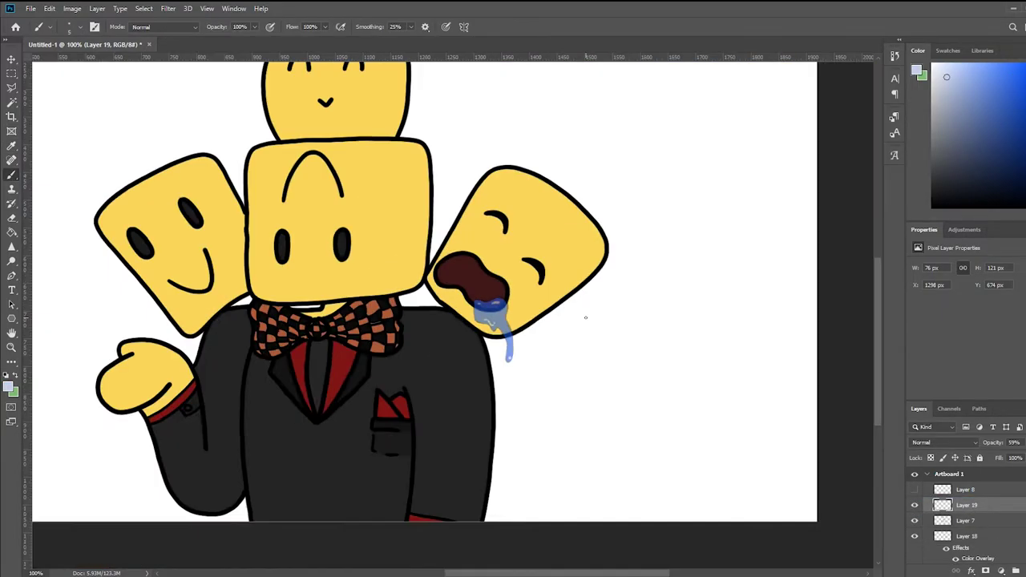
- Hide the drool layer and erase the open mouth from the right head
{"action": "left_click", "coordinate": [914, 505]}
{"action": "left_click", "coordinate": [966, 520]}
{"action": "key", "text": "ctrl+plus"}
{"action": "left_click", "coordinate": [12, 218]}
{"action": "mouse_move", "coordinate": [433, 265]}
{"action": "left_mouse_down"}
{"action": "mouse_move", "coordinate": [561, 337]}
{"action": "mouse_move", "coordinate": [449, 288]}
{"action": "mouse_move", "coordinate": [502, 321]}
{"action": "left_mouse_up"}
- Set the brush colour to black and erase the right head's curved closed eyes
{"action": "left_click", "coordinate": [9, 388]}
{"action": "left_click", "coordinate": [69, 435]}
{"action": "left_click", "coordinate": [309, 291]}
{"action": "key", "text": "b"}
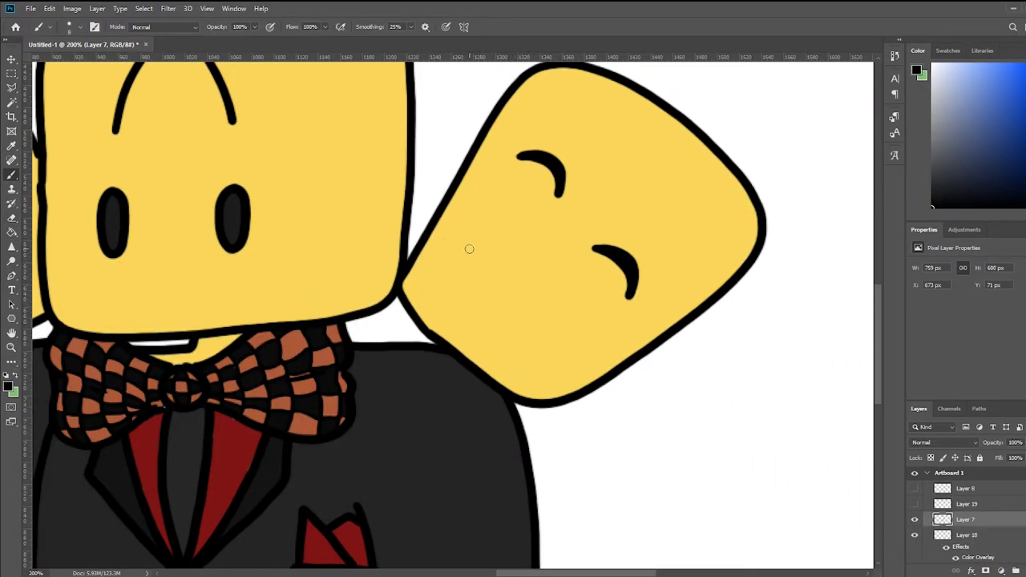
{"action": "key", "text": "e"}
{"action": "left_click_drag", "start_coordinate": [517, 156], "coordinate": [565, 193]}
{"action": "left_click_drag", "start_coordinate": [593, 249], "coordinate": [634, 297]}
{"action": "key", "text": "b"}
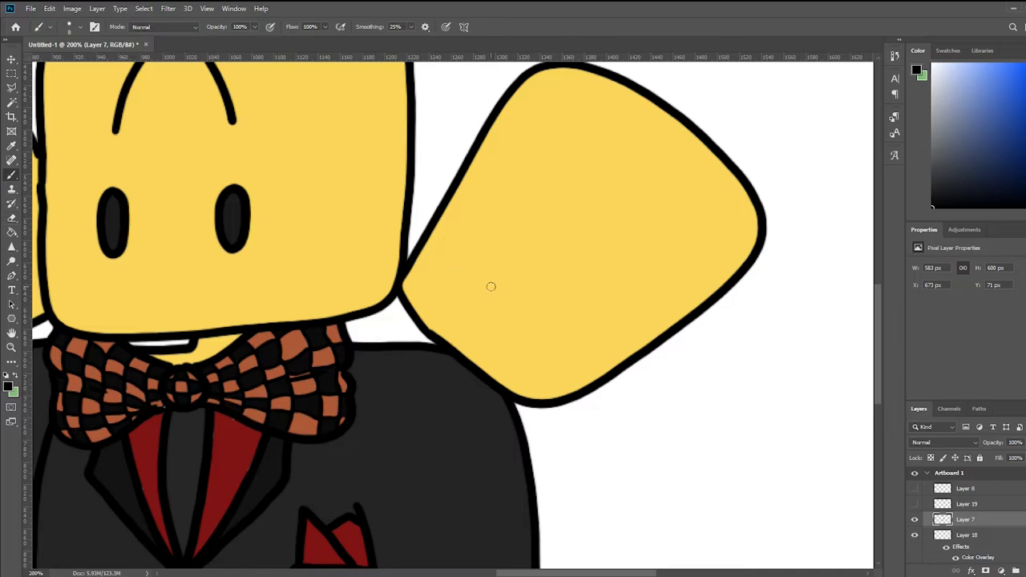
- Draw a straight slanted mouth and two small dot eyes on the right head
{"action": "left_click_drag", "start_coordinate": [458, 263], "coordinate": [561, 332]}
{"action": "left_click", "coordinate": [513, 201]}
{"action": "left_click", "coordinate": [593, 274]}
{"action": "key", "text": "ctrl+minus"}
{"action": "key", "text": "ctrl+minus"}
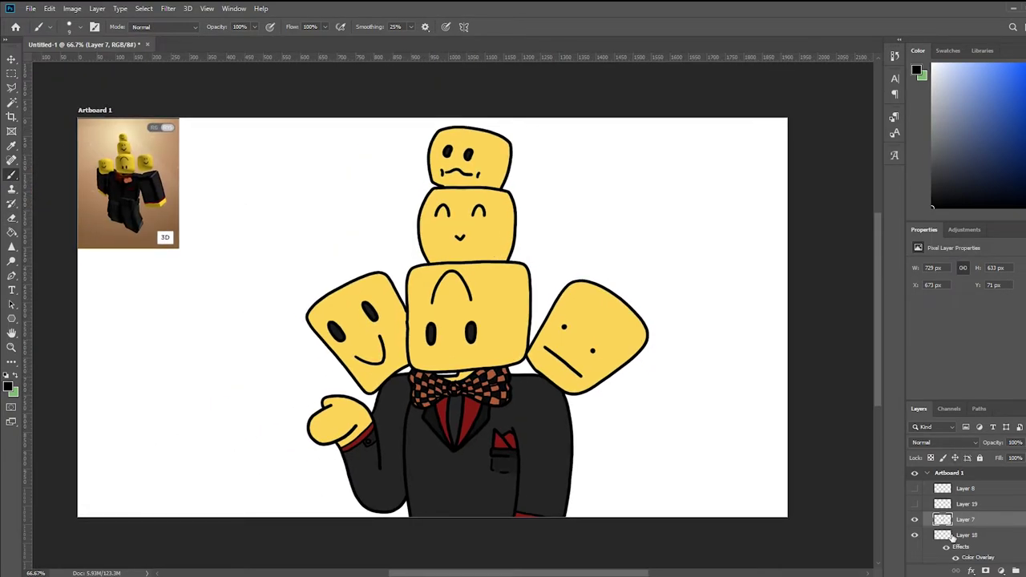
- Add a layer above the face line art and try outlining the shaded sides of the heads and raised arm with the Polygonal Lasso
{"action": "left_click", "coordinate": [1001, 570]}
{"action": "key", "text": "ctrl+plus"}
{"action": "key", "text": "l"}
{"action": "left_click_drag", "start_coordinate": [468, 194], "coordinate": [471, 269]}
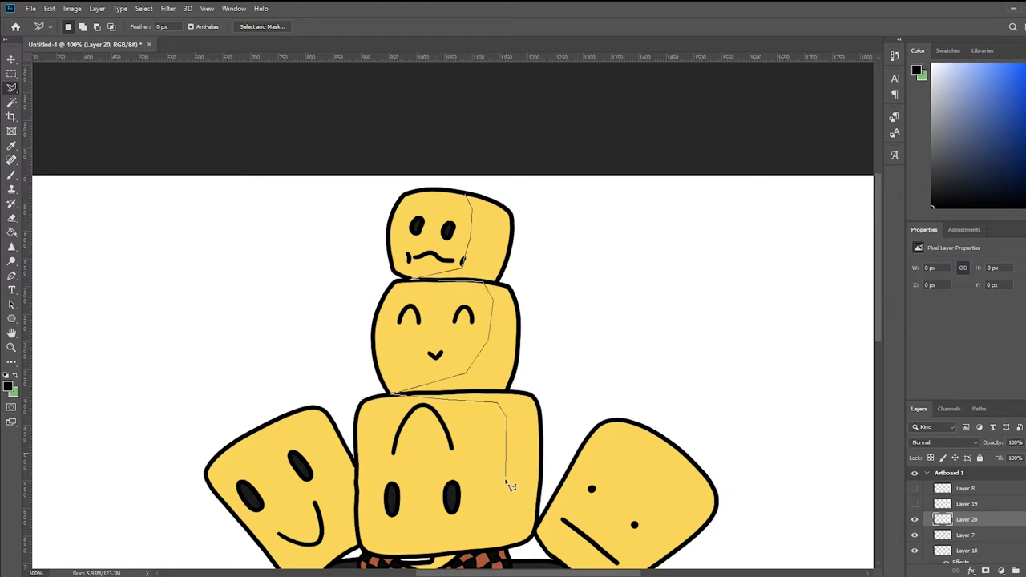
{"action": "mouse_move", "coordinate": [395, 561]}
{"action": "left_mouse_down"}
{"action": "mouse_move", "coordinate": [372, 525]}
{"action": "mouse_move", "coordinate": [361, 332]}
{"action": "left_mouse_up"}
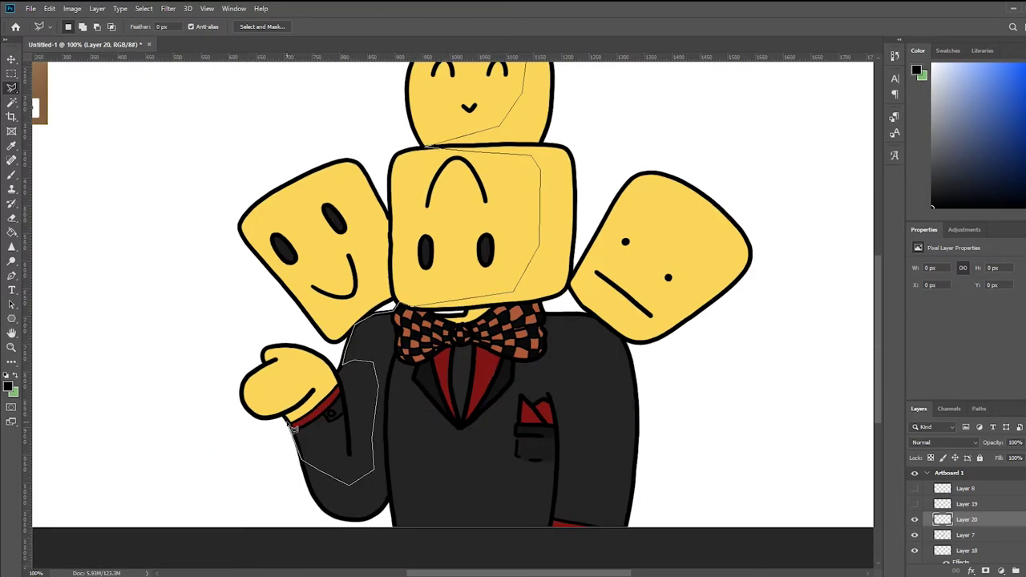
- Test a thick black brush stroke across the top heads in Darken mode and set the shading layer's blend mode to Soft Light
{"action": "key", "text": "b"}
{"action": "scroll", "coordinate": [382, 294], "scroll_direction": "up", "scroll_amount": 3}
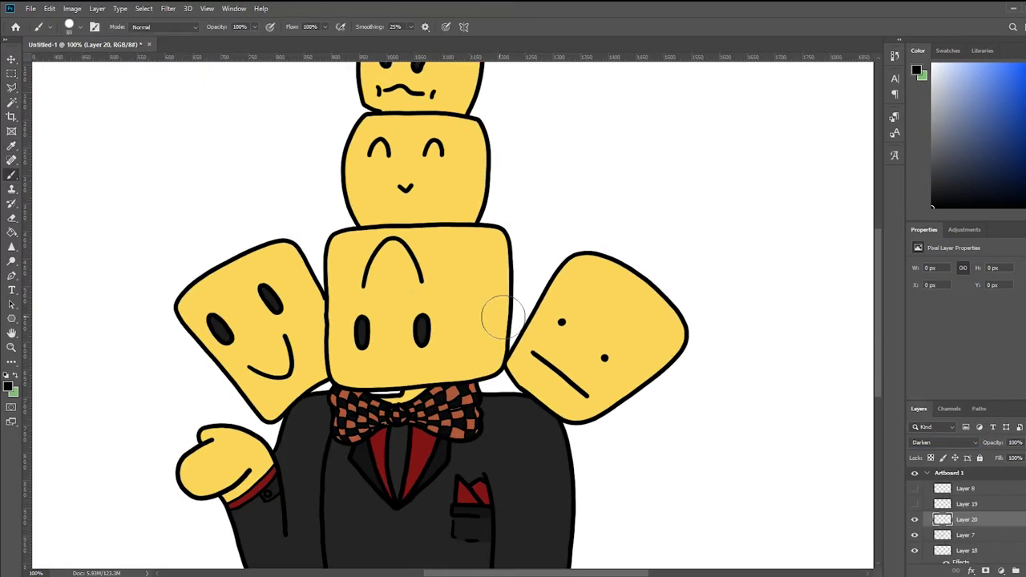
{"action": "scroll", "coordinate": [503, 317], "scroll_direction": "up", "scroll_amount": 3}
{"action": "left_click_drag", "start_coordinate": [445, 183], "coordinate": [410, 301]}
{"action": "left_click", "coordinate": [945, 442]}
{"action": "key", "text": "Escape"}
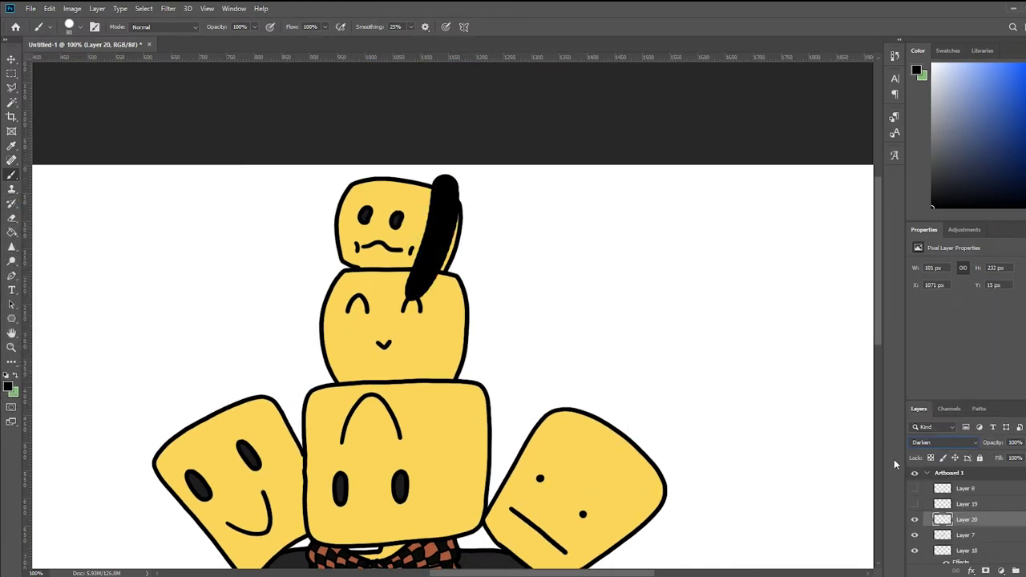
{"action": "left_click", "coordinate": [945, 443]}
{"action": "left_click", "coordinate": [934, 423]}
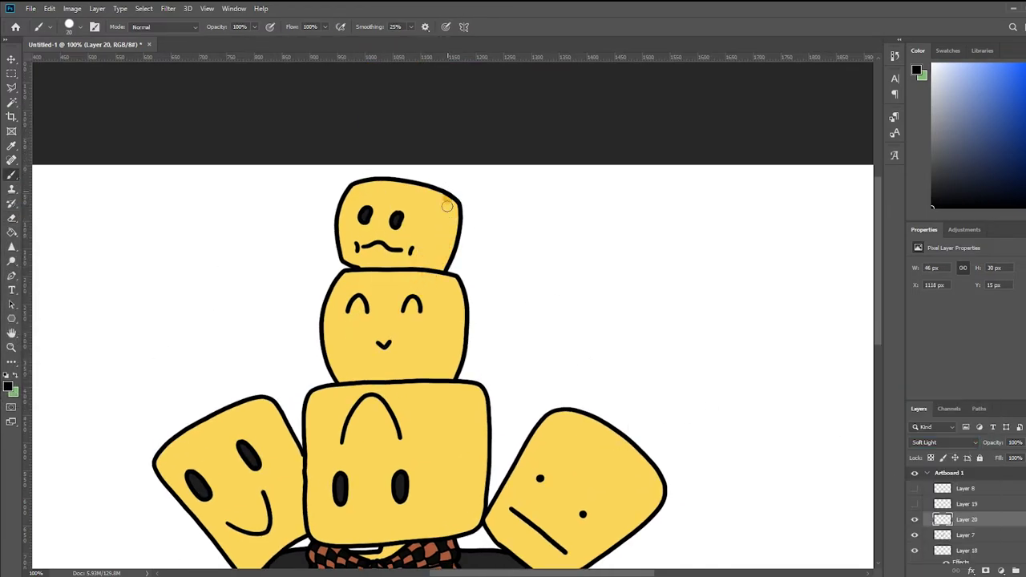
- Paint curved shadow edges down all the heads with a size 20 brush on the Soft Light layer
{"action": "left_click_drag", "start_coordinate": [447, 206], "coordinate": [433, 522]}
{"action": "scroll", "coordinate": [449, 321], "scroll_direction": "down", "scroll_amount": 5}
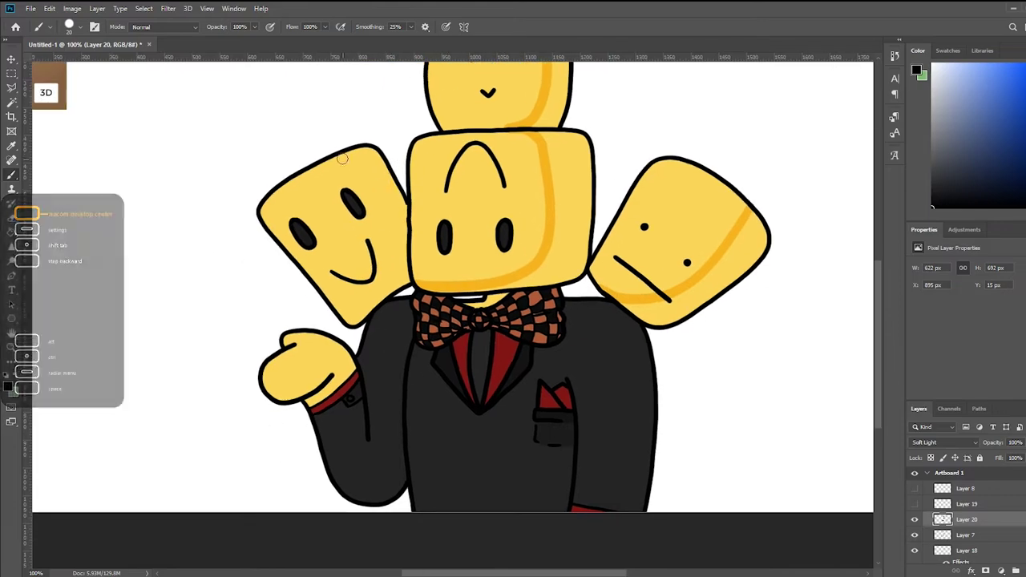
{"action": "scroll", "coordinate": [320, 241], "scroll_direction": "down", "scroll_amount": 3}
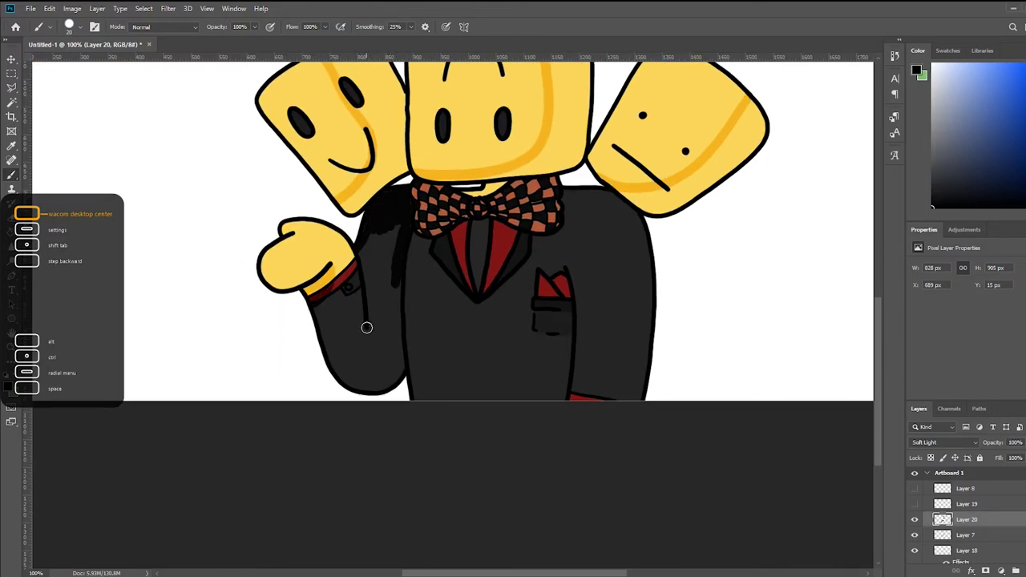
- Shade the raised arm's sleeve and add shadows beneath the bow tie, along the lapels and on the pocket
{"action": "mouse_move", "coordinate": [357, 384]}
{"action": "left_mouse_down"}
{"action": "mouse_move", "coordinate": [393, 388]}
{"action": "mouse_move", "coordinate": [396, 335]}
{"action": "left_mouse_up"}
{"action": "left_click_drag", "start_coordinate": [371, 227], "coordinate": [383, 304]}
{"action": "scroll", "coordinate": [337, 419], "scroll_direction": "down", "scroll_amount": 3}
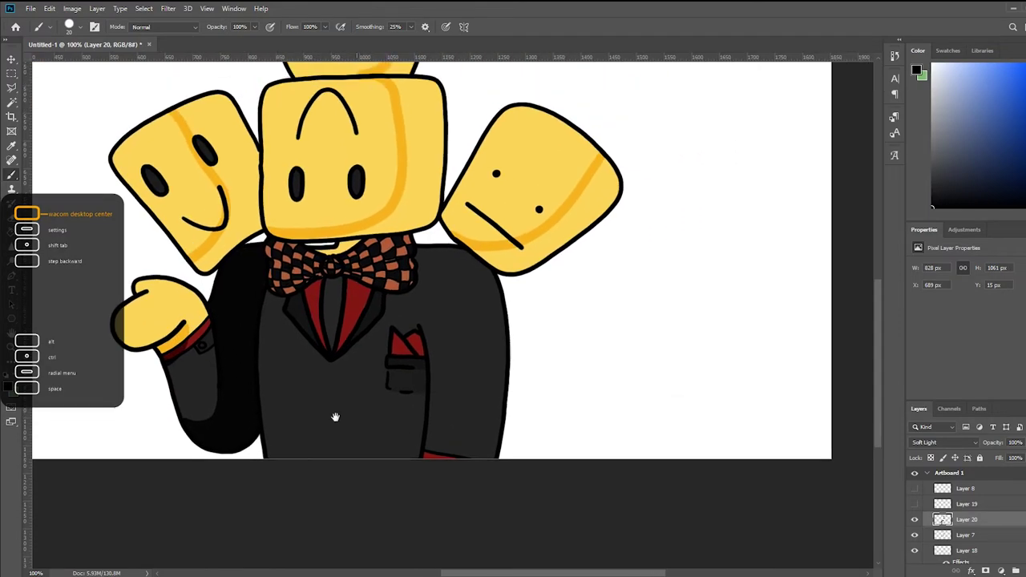
{"action": "scroll", "coordinate": [370, 302], "scroll_direction": "up", "scroll_amount": 3}
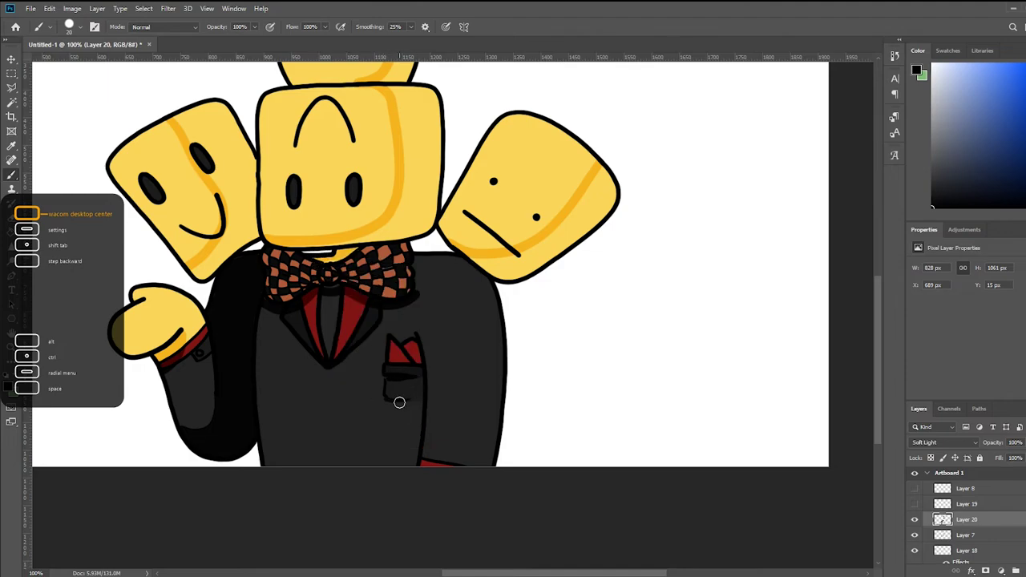
- Paint the shadow edge down the lowered sleeve and a shadow along the torso beside it
{"action": "scroll", "coordinate": [289, 331], "scroll_direction": "down", "scroll_amount": 2}
{"action": "left_click_drag", "start_coordinate": [401, 186], "coordinate": [428, 210]}
{"action": "scroll", "coordinate": [413, 388], "scroll_direction": "up", "scroll_amount": 1}
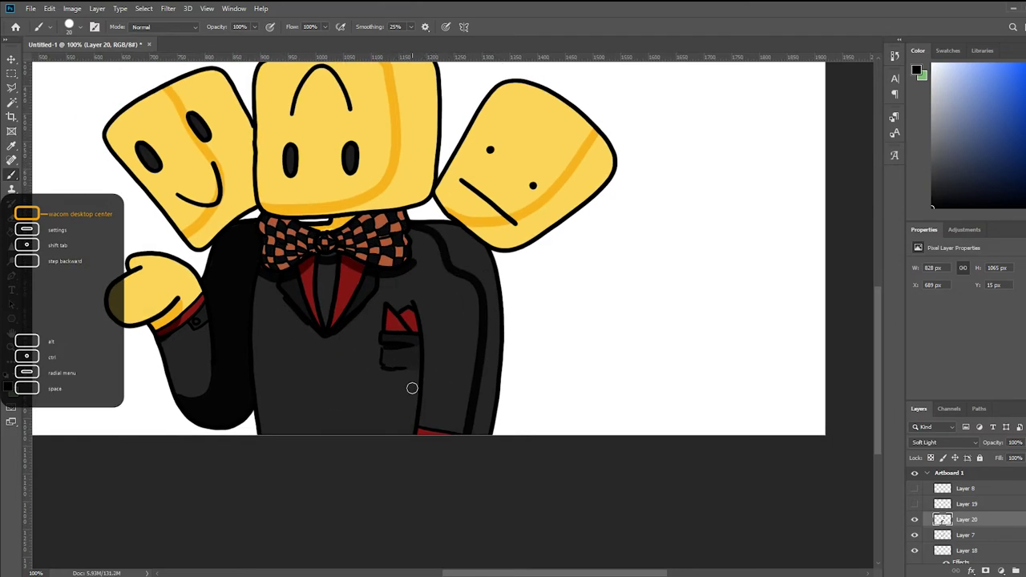
{"action": "left_click_drag", "start_coordinate": [409, 397], "coordinate": [411, 433]}
- Fill in the shadow areas on the left, central and right heads and on the outer side of the lowered sleeve
{"action": "scroll", "coordinate": [411, 433], "scroll_direction": "down", "scroll_amount": 2}
{"action": "left_click_drag", "start_coordinate": [241, 180], "coordinate": [317, 248]}
{"action": "left_click_drag", "start_coordinate": [273, 197], "coordinate": [322, 280]}
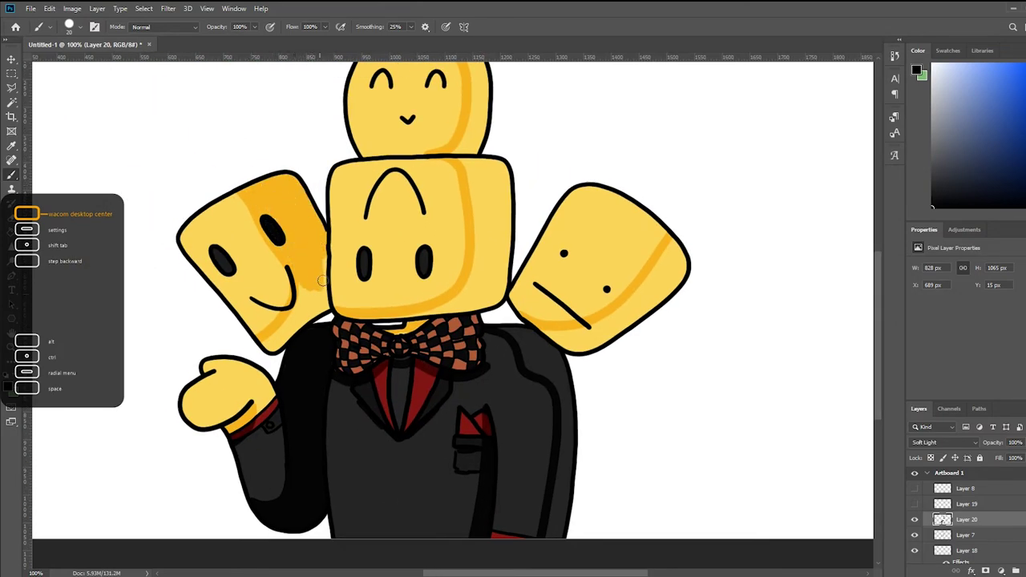
{"action": "mouse_move", "coordinate": [469, 157]}
{"action": "left_mouse_down"}
{"action": "mouse_move", "coordinate": [491, 215]}
{"action": "mouse_move", "coordinate": [480, 271]}
{"action": "left_mouse_up"}
{"action": "left_click_drag", "start_coordinate": [441, 311], "coordinate": [505, 269]}
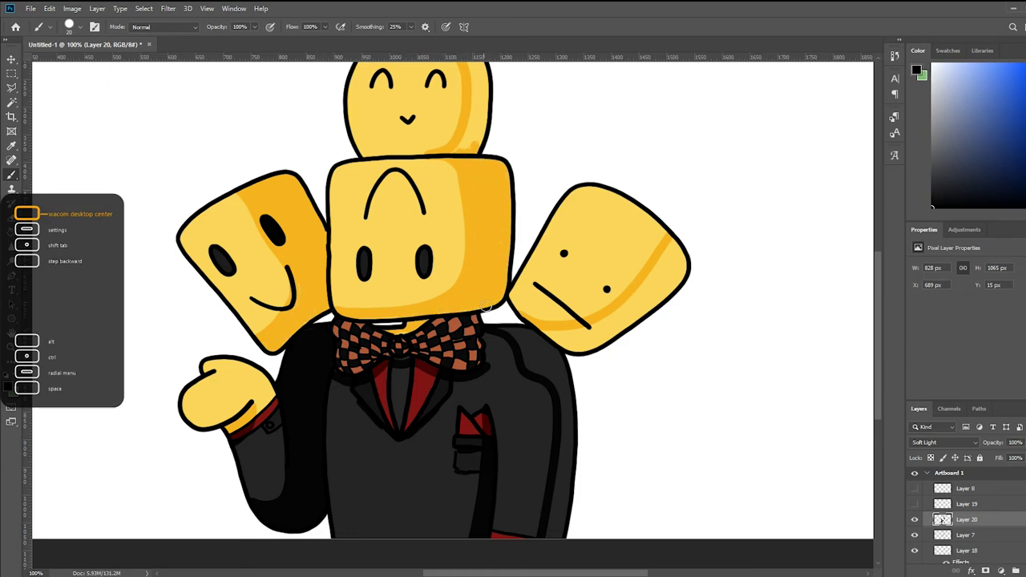
{"action": "left_click_drag", "start_coordinate": [665, 241], "coordinate": [619, 314]}
{"action": "left_click_drag", "start_coordinate": [565, 390], "coordinate": [565, 535]}
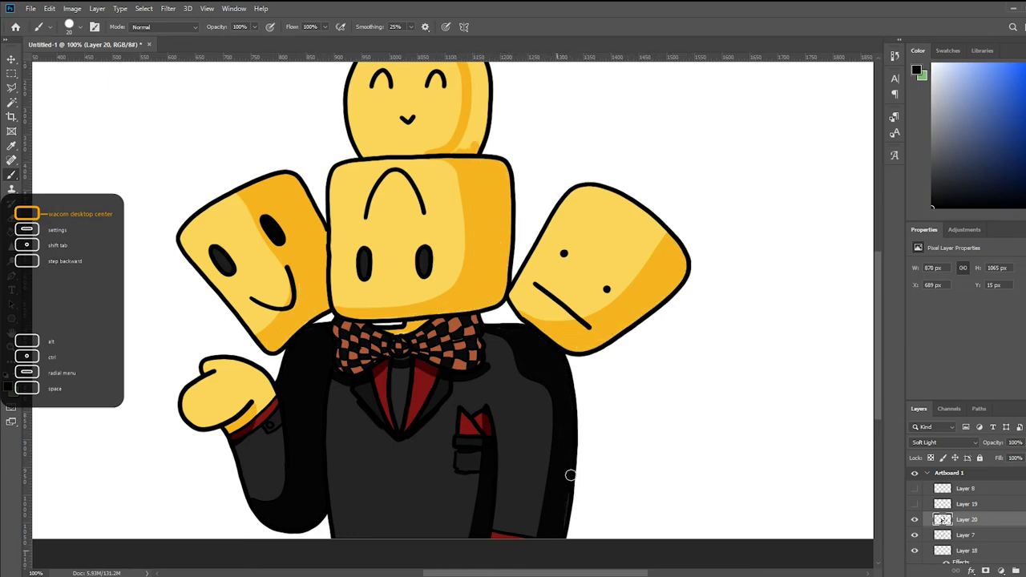
- Lower the shading layer's opacity to 28% and try Color Burn as its blend mode
{"action": "scroll", "coordinate": [567, 474], "scroll_direction": "up", "scroll_amount": 4}
{"action": "scroll", "coordinate": [486, 322], "scroll_direction": "down", "scroll_amount": 2}
{"action": "left_click_drag", "start_coordinate": [994, 443], "coordinate": [998, 462]}
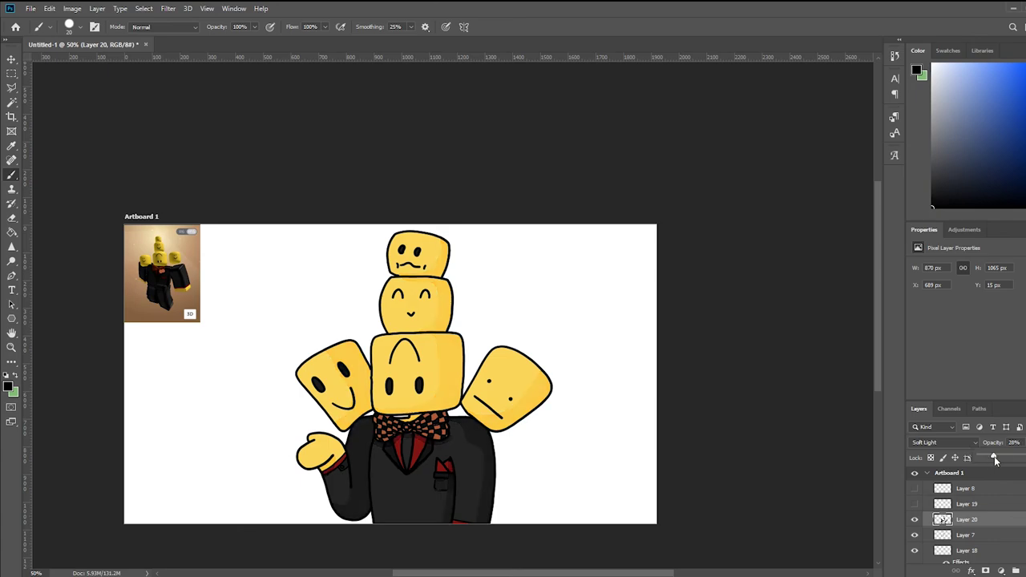
{"action": "left_click", "coordinate": [946, 443]}
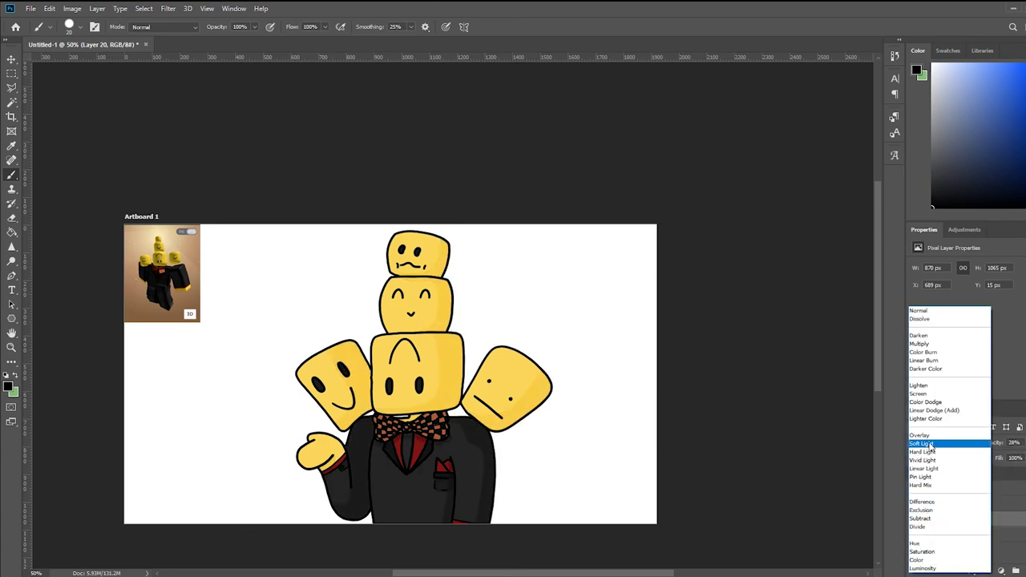
{"action": "left_click", "coordinate": [924, 354]}
{"action": "key", "text": "v"}
{"action": "key", "text": "ctrl+plus"}
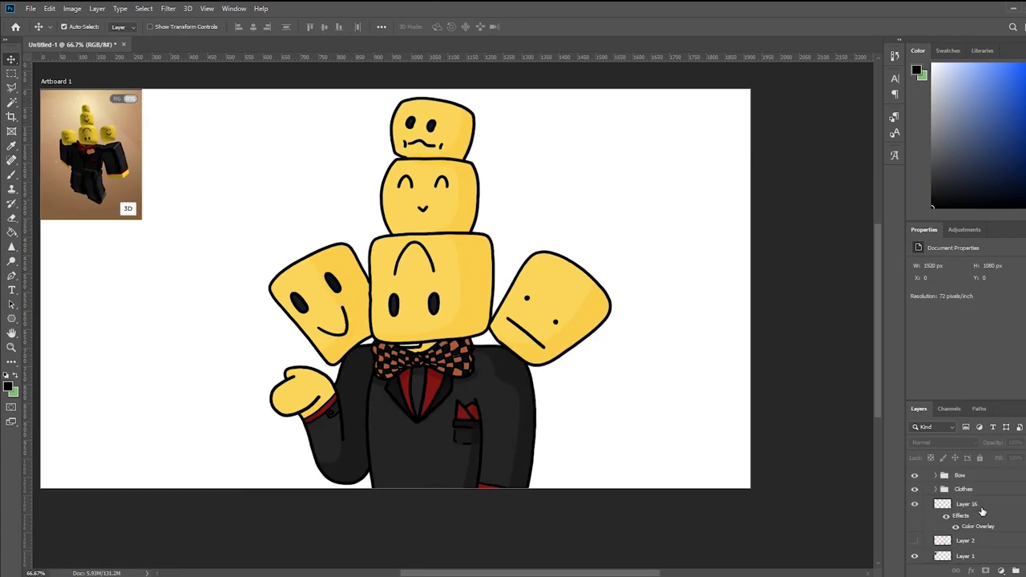